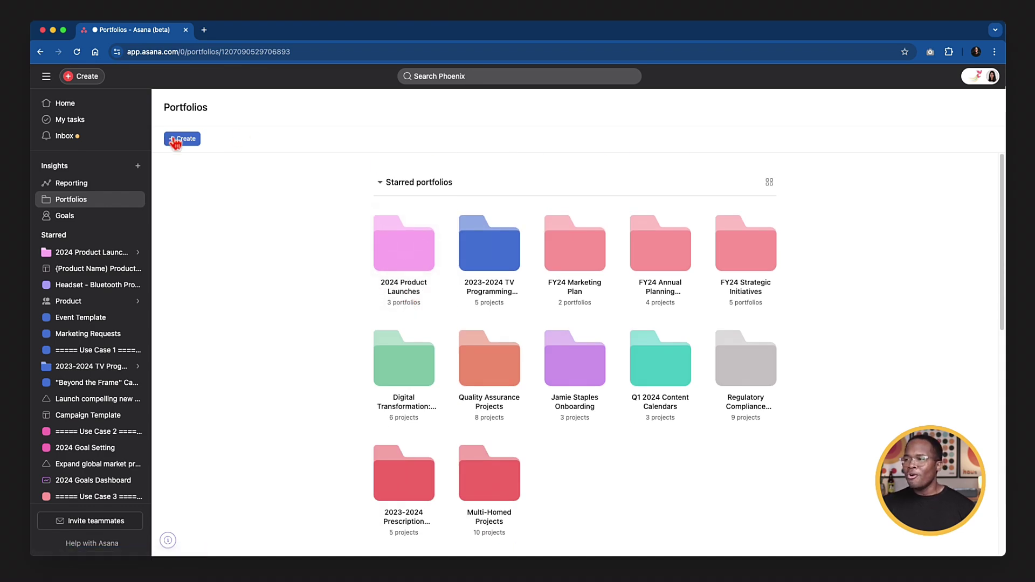
Step: Create a new portfolio named 'On Tour Campaign' and continue past the naming step
click(183, 139)
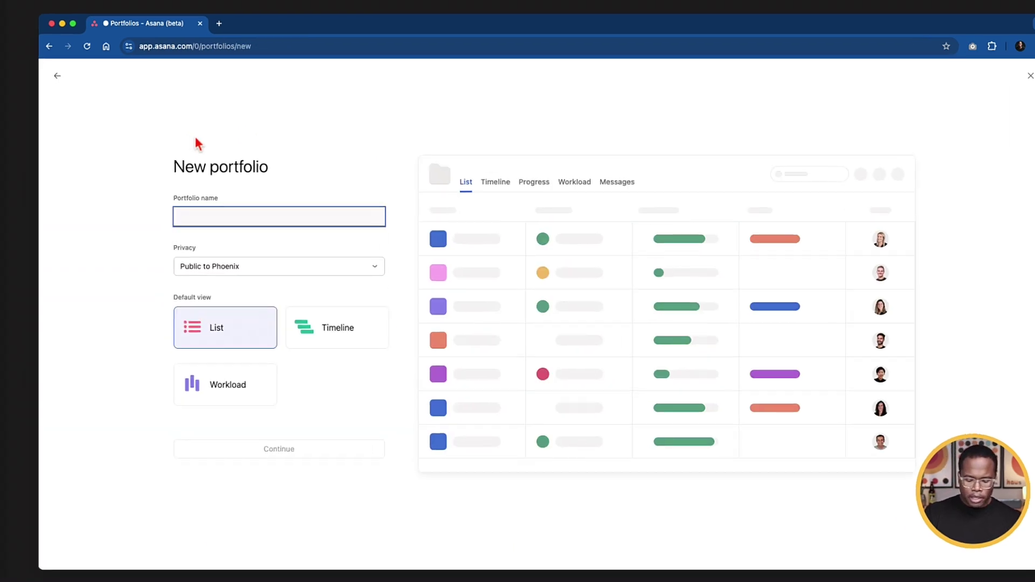
text(On Tour Campaign)
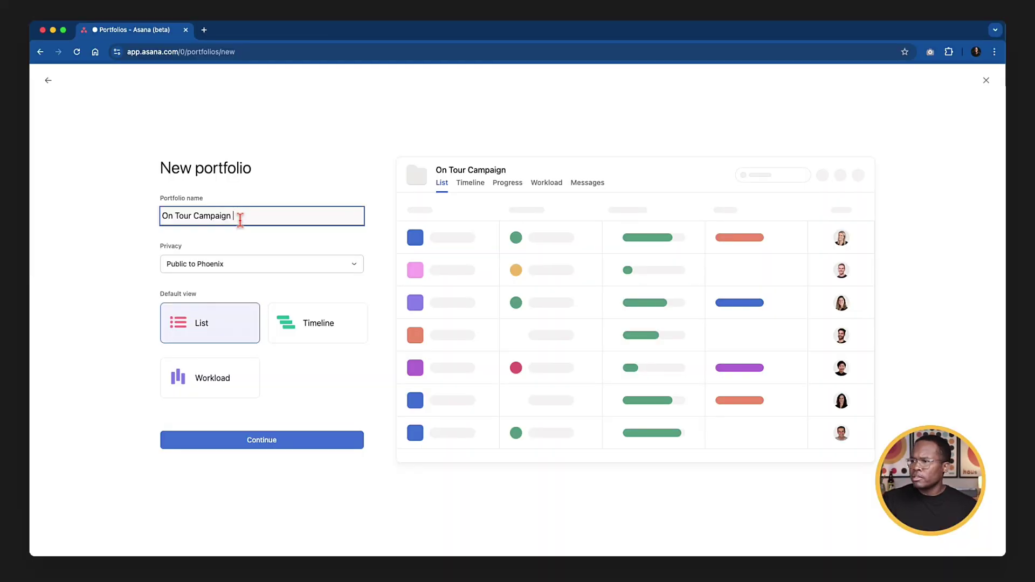
click(277, 440)
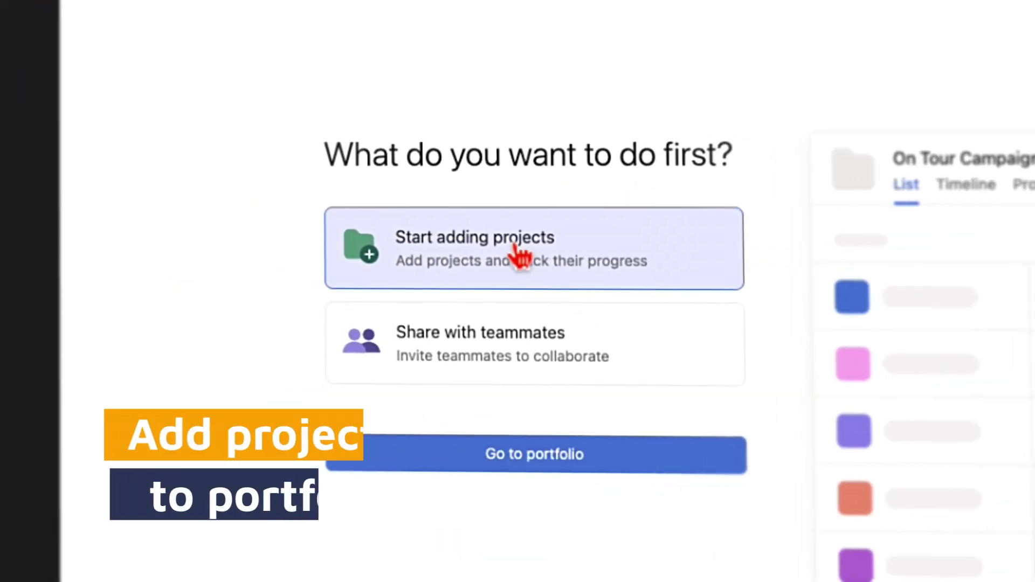
Step: Open the new portfolio, collapse the sidebar, and add On Tour: Dublin Event
click(587, 465)
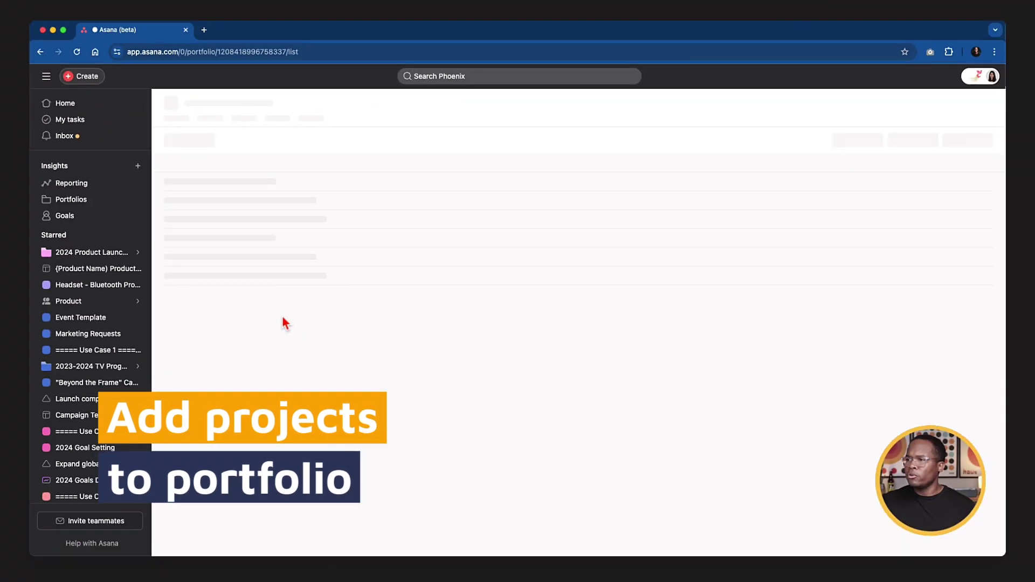
click(47, 80)
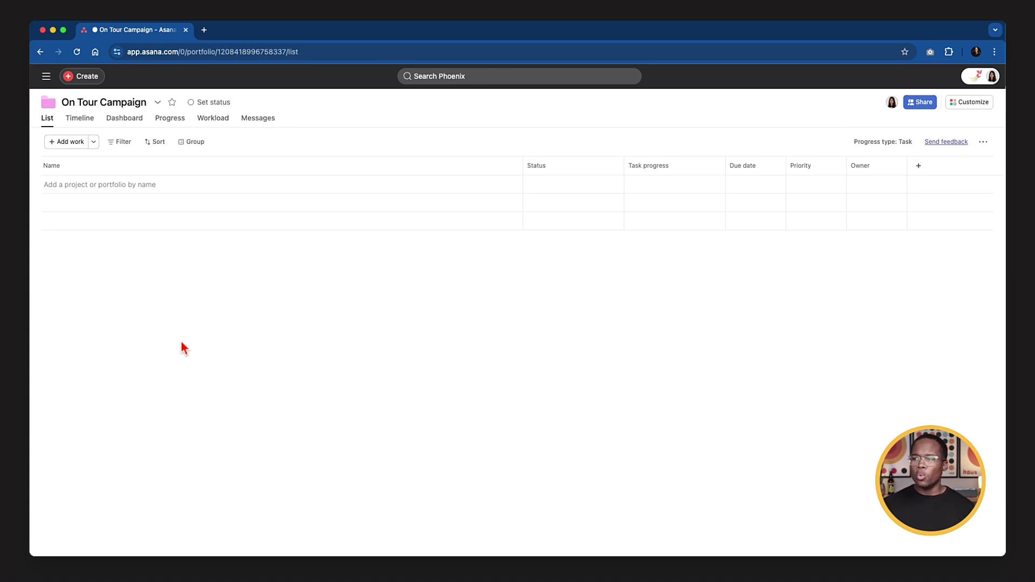
click(75, 142)
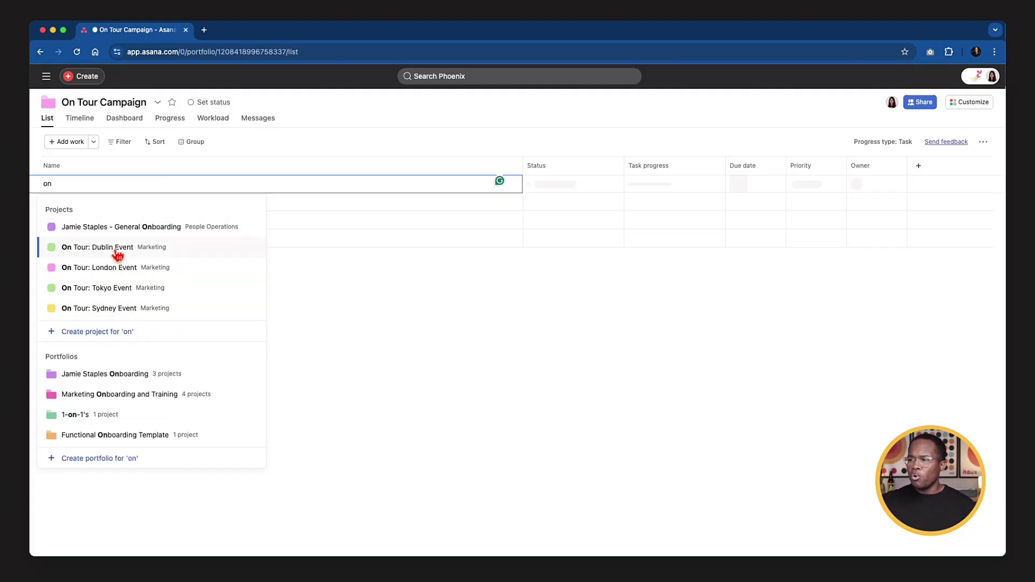
click(116, 248)
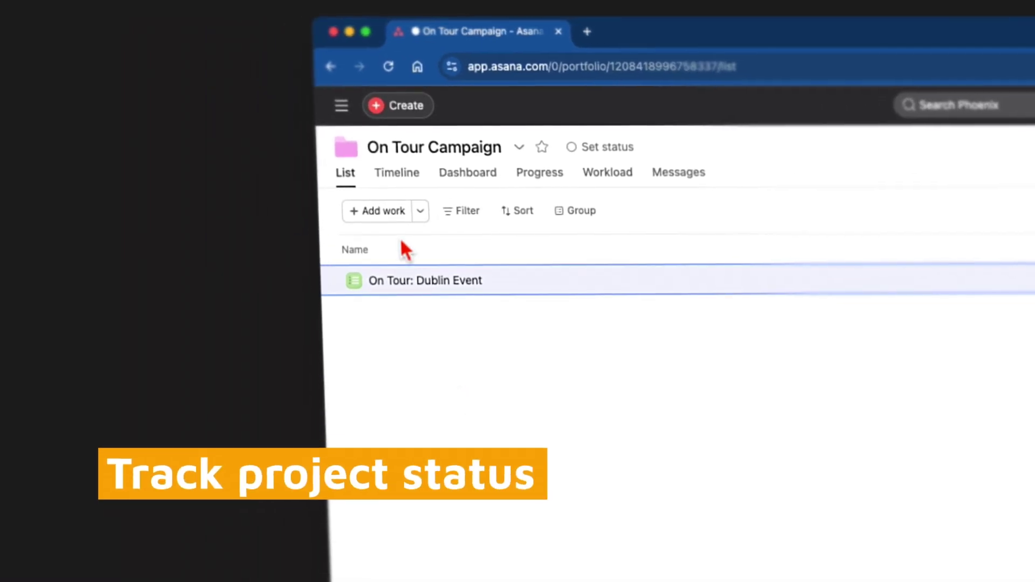
Step: Add the London, Tokyo and Sydney On Tour events, then narrow the Name column
click(387, 213)
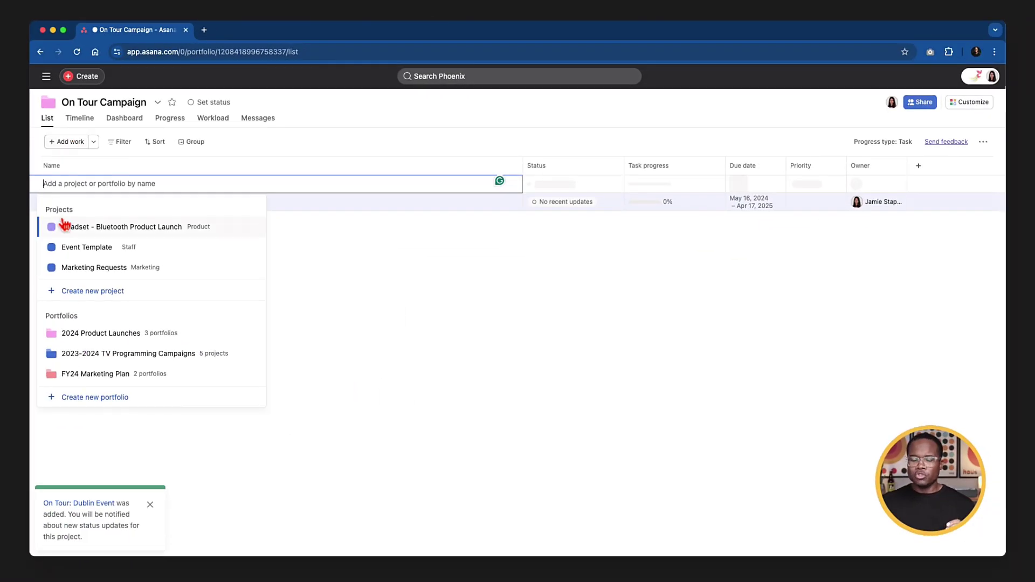
text(on)
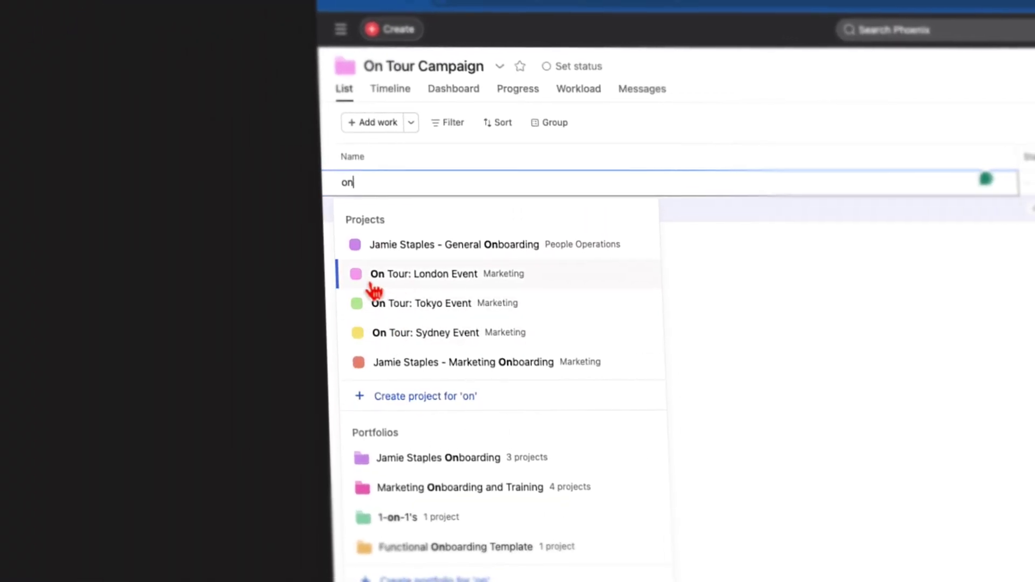
click(394, 276)
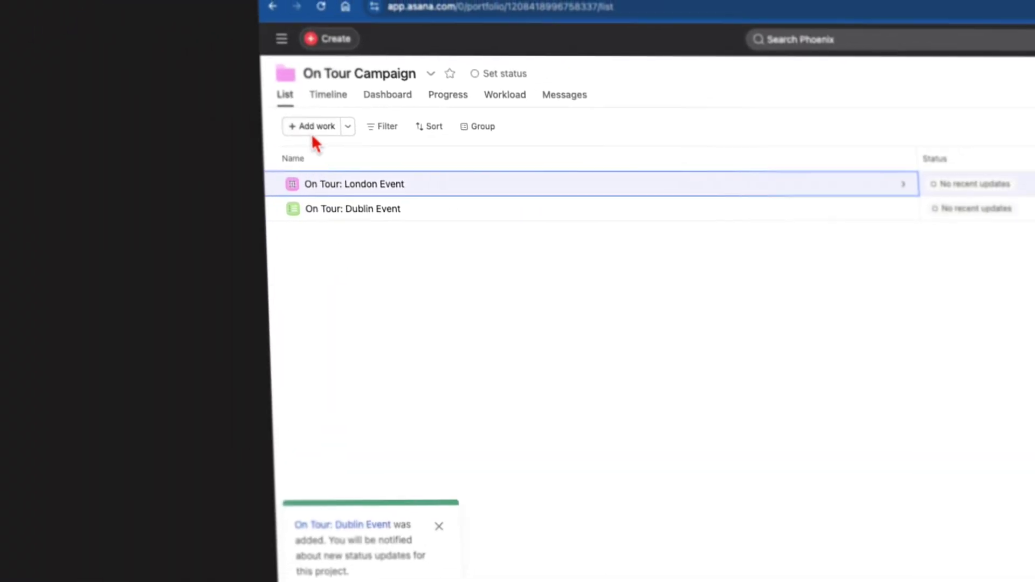
click(366, 124)
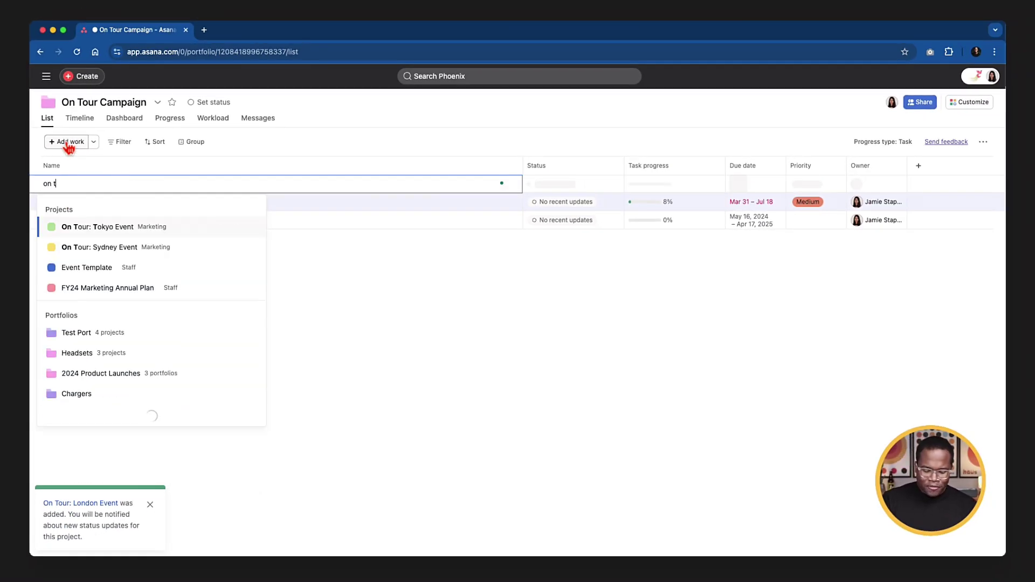
key(Return)
text(on t)
click(117, 226)
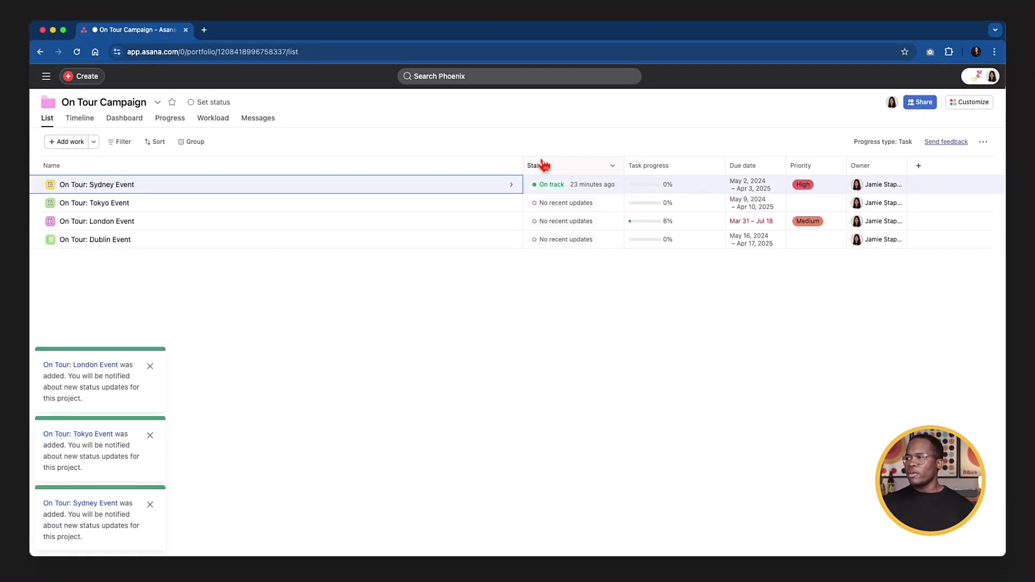
drag(377, 176, 280, 180)
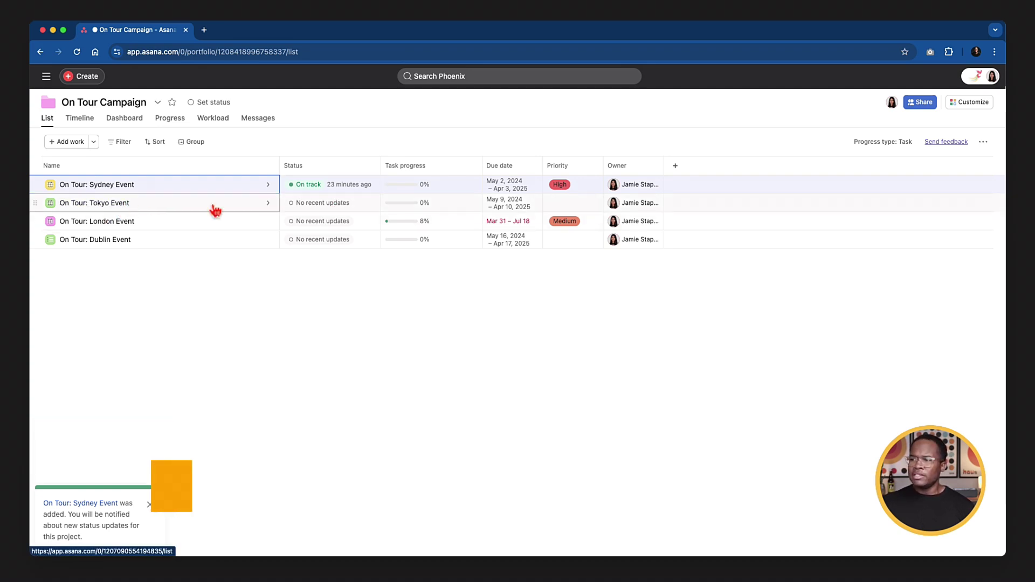
Step: Post an On track status update for Tokyo Event with Completed tasks highlight cards
click(327, 210)
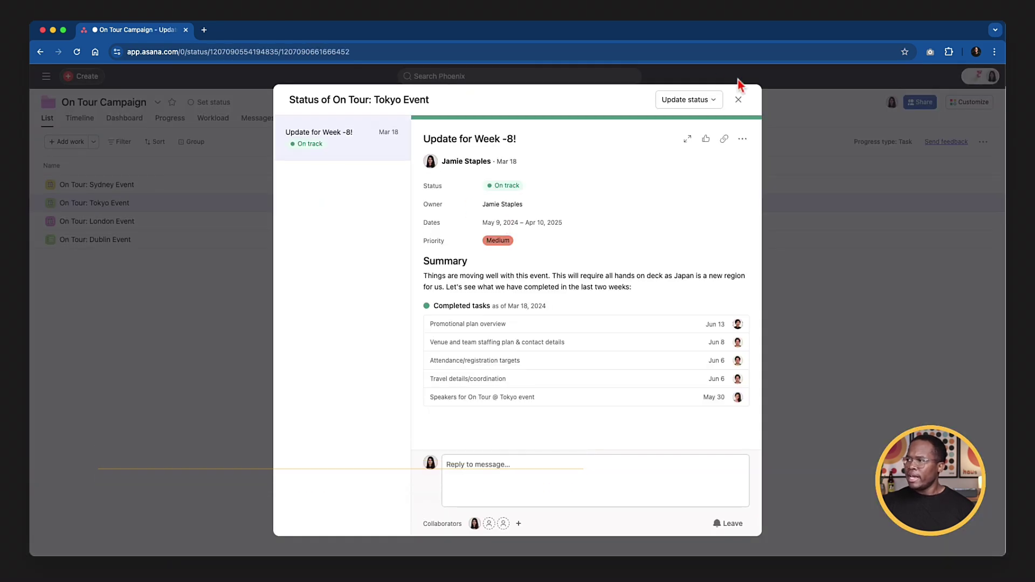
click(704, 123)
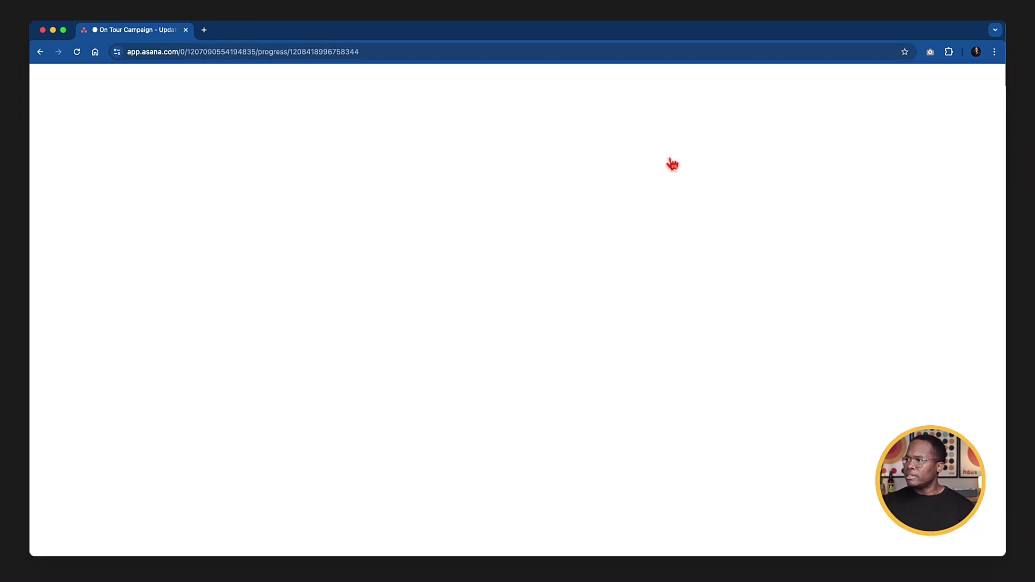
click(907, 157)
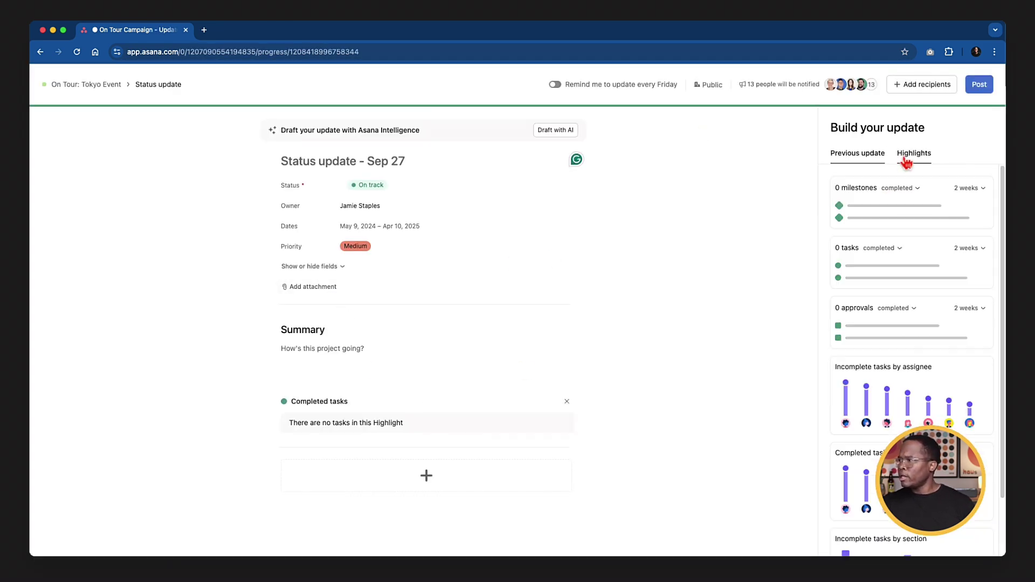
drag(907, 251, 440, 431)
drag(406, 402, 427, 397)
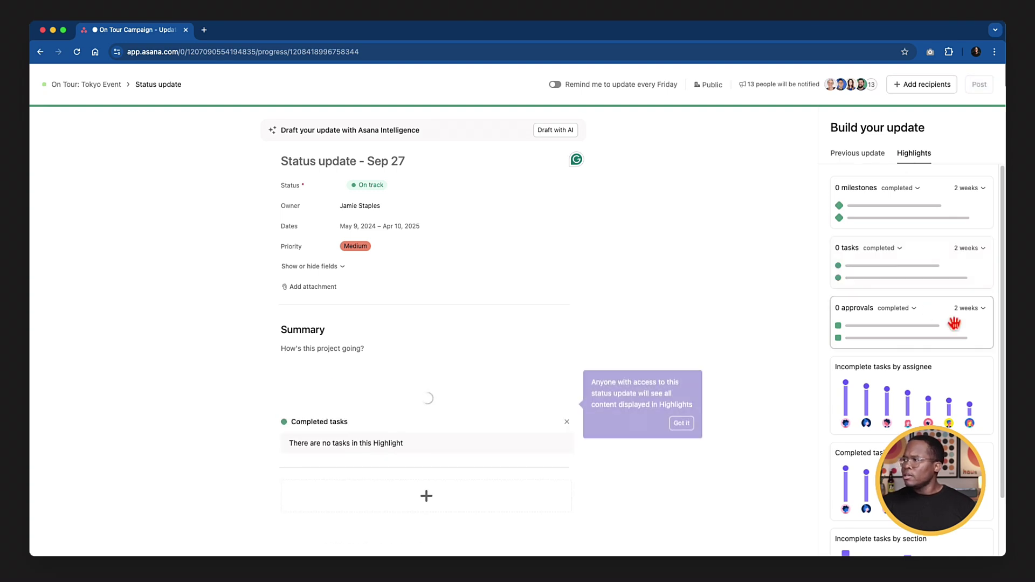
drag(868, 307, 579, 261)
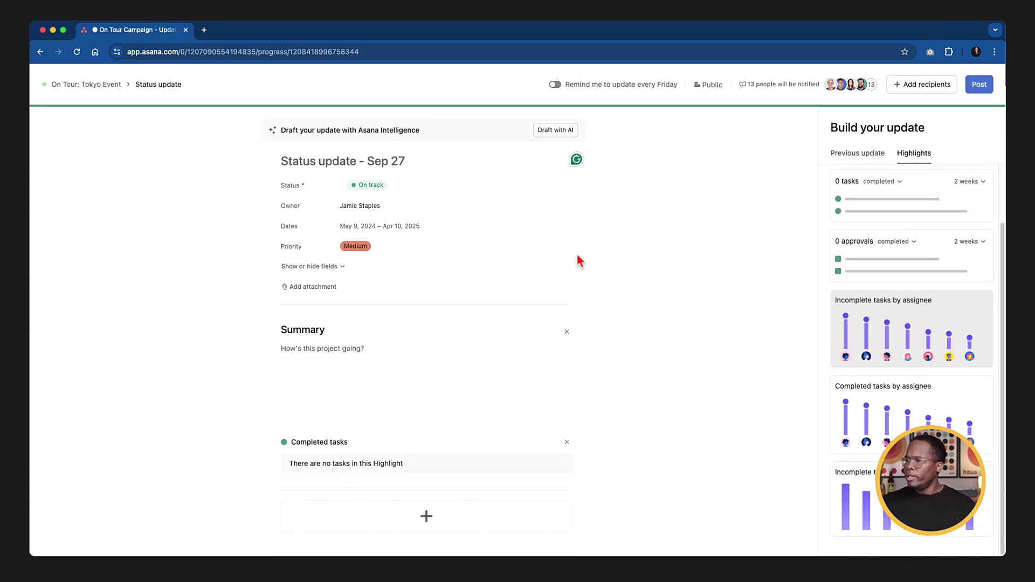
click(980, 90)
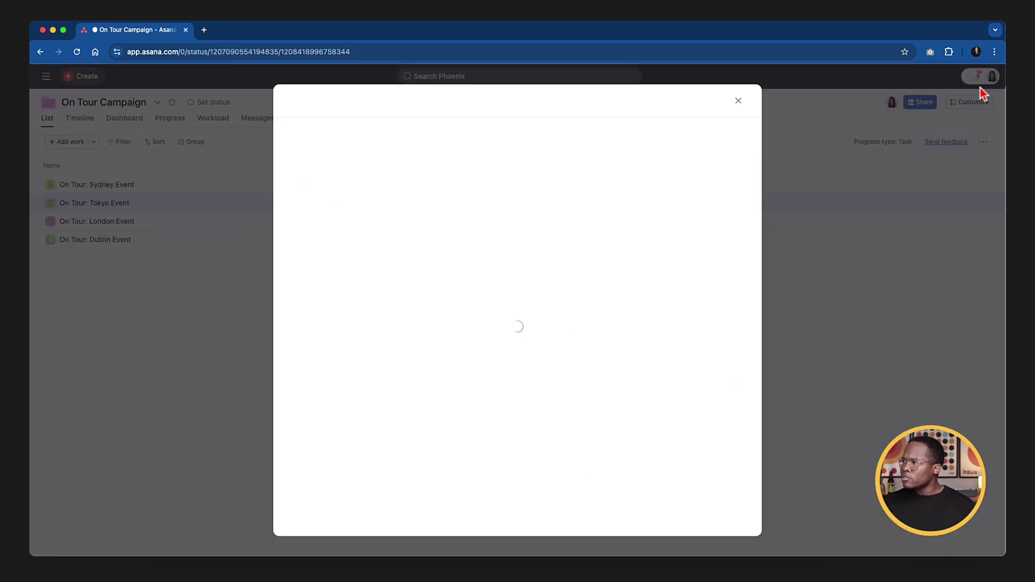
click(739, 102)
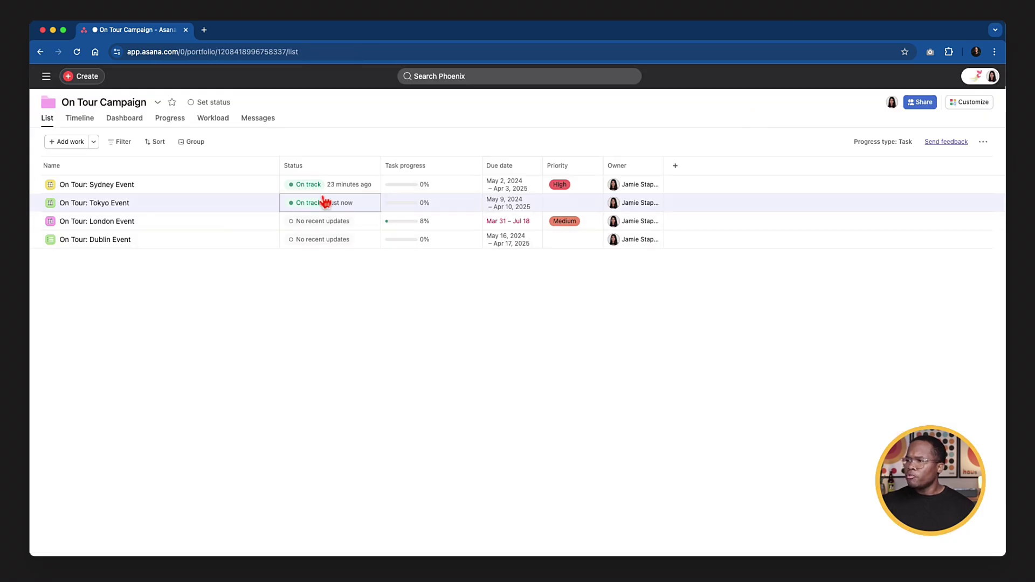
Step: Post an Off track update from London Event's Overview, then return to On Tour Campaign
click(129, 222)
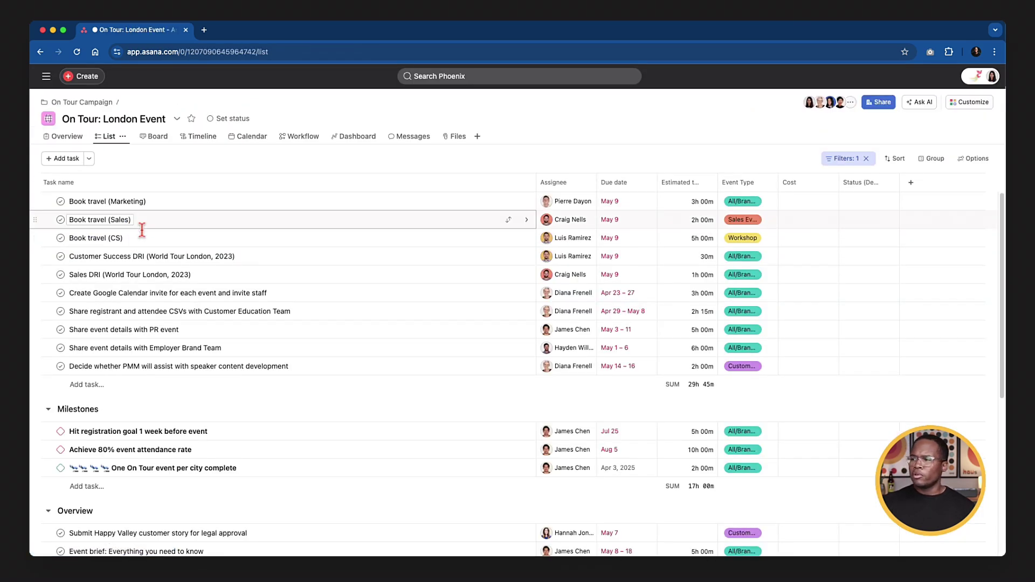
click(68, 138)
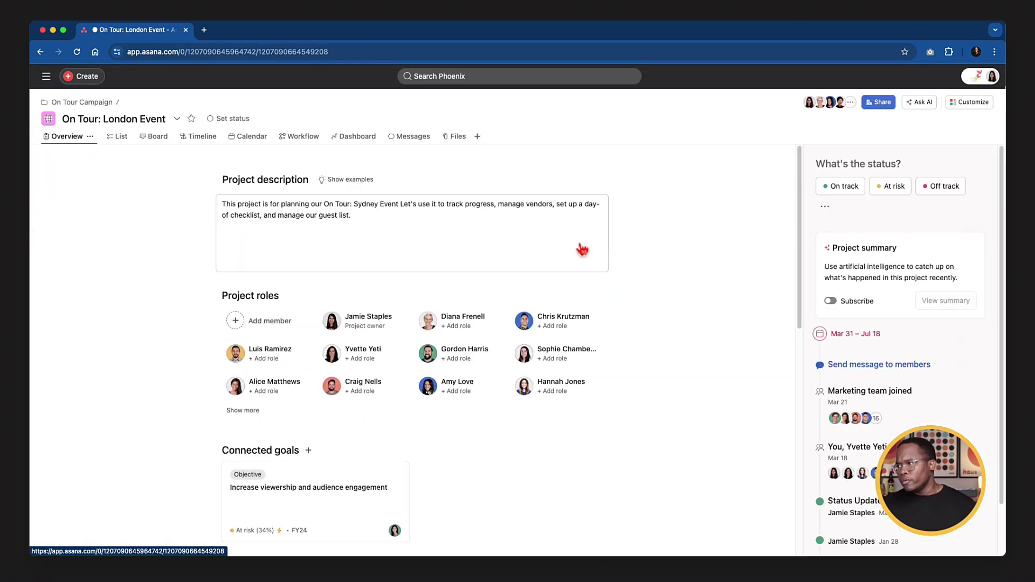
click(929, 189)
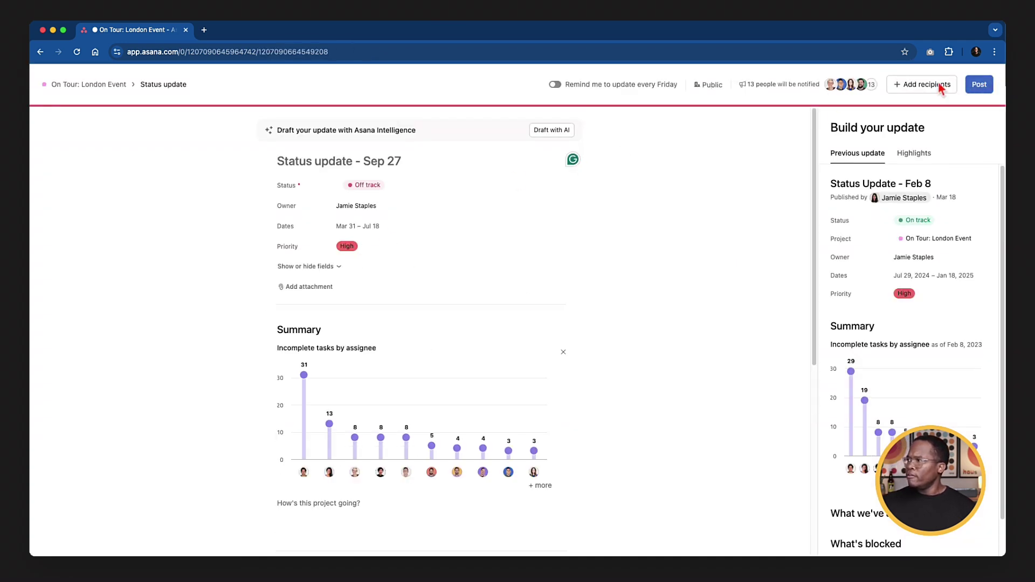
click(970, 90)
click(107, 102)
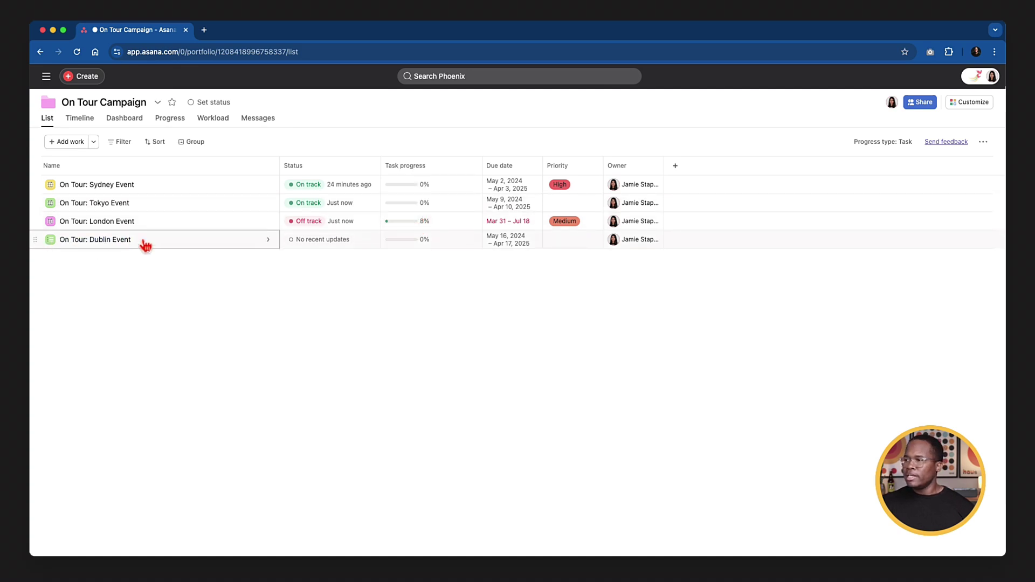
Step: Mark the 10 tasks in London Event's first section complete and return to the portfolio
click(133, 223)
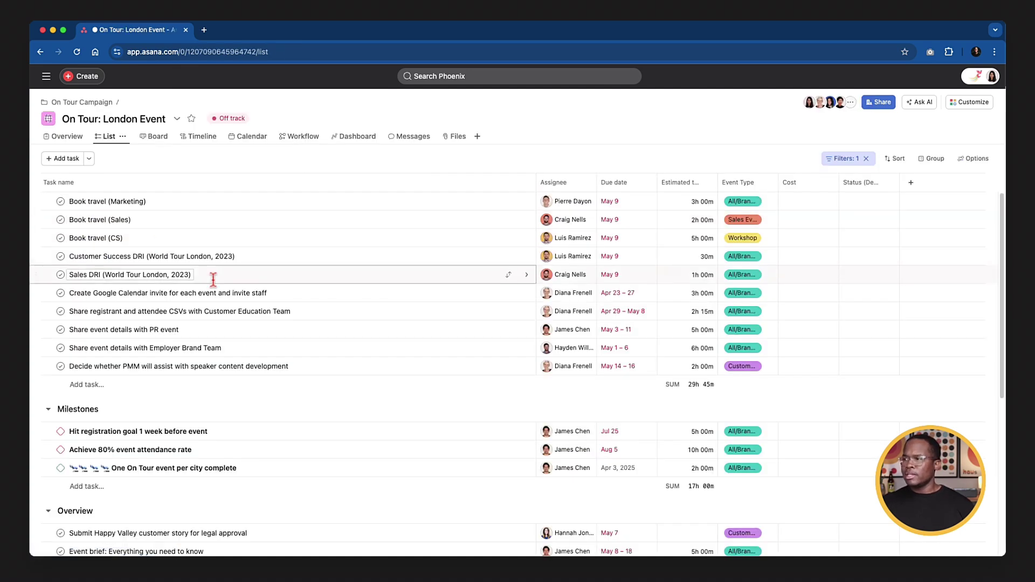
shift+click(121, 367)
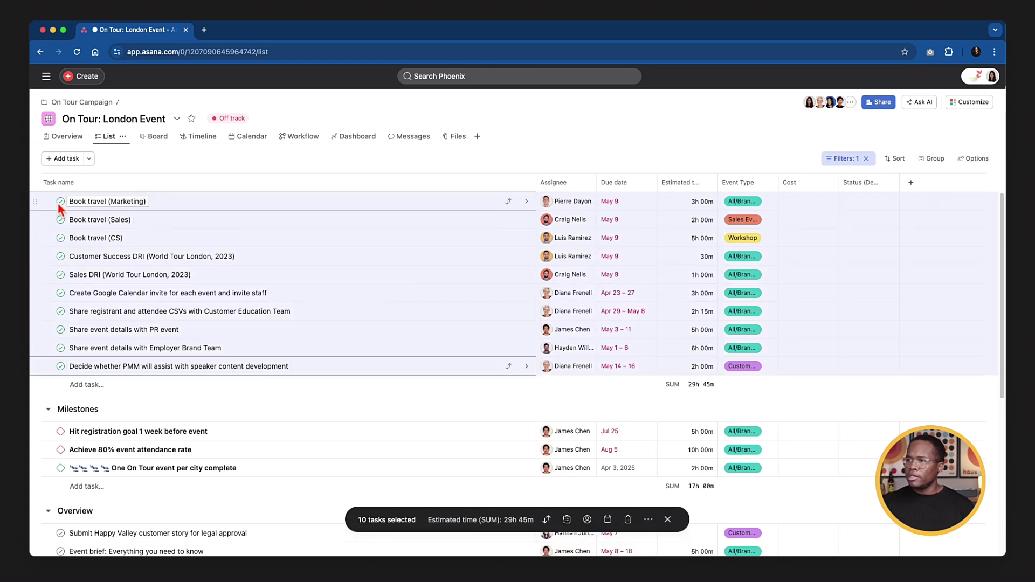
click(60, 203)
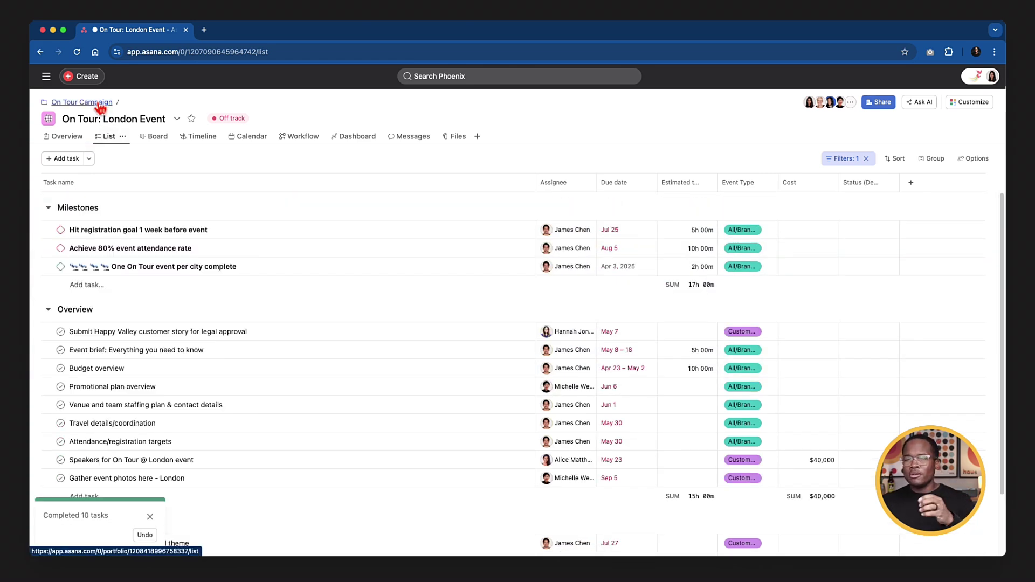
click(99, 103)
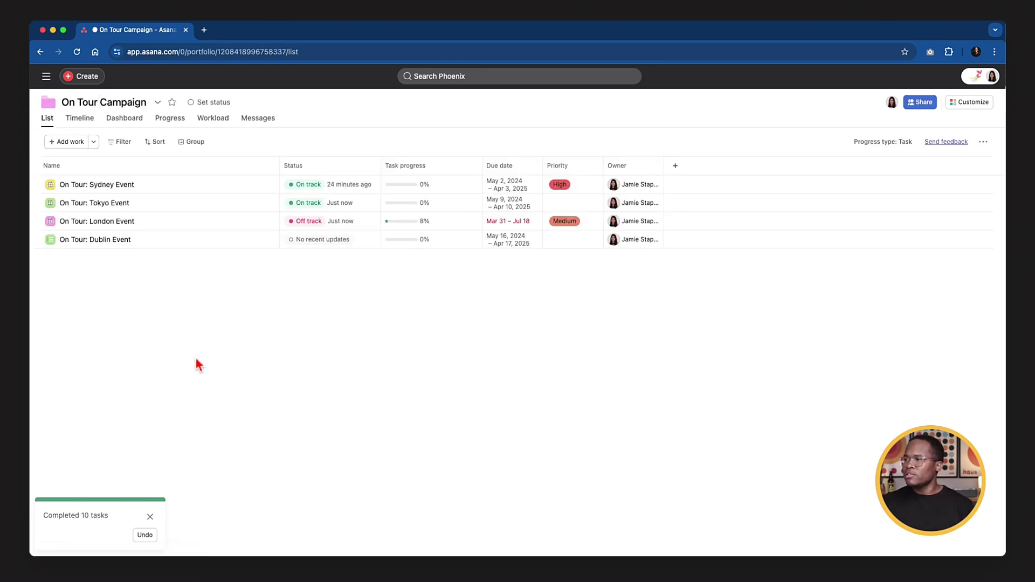
Step: Complete London's nine Overview tasks, clear the filter, and return to the portfolio
mouse_move(394, 221)
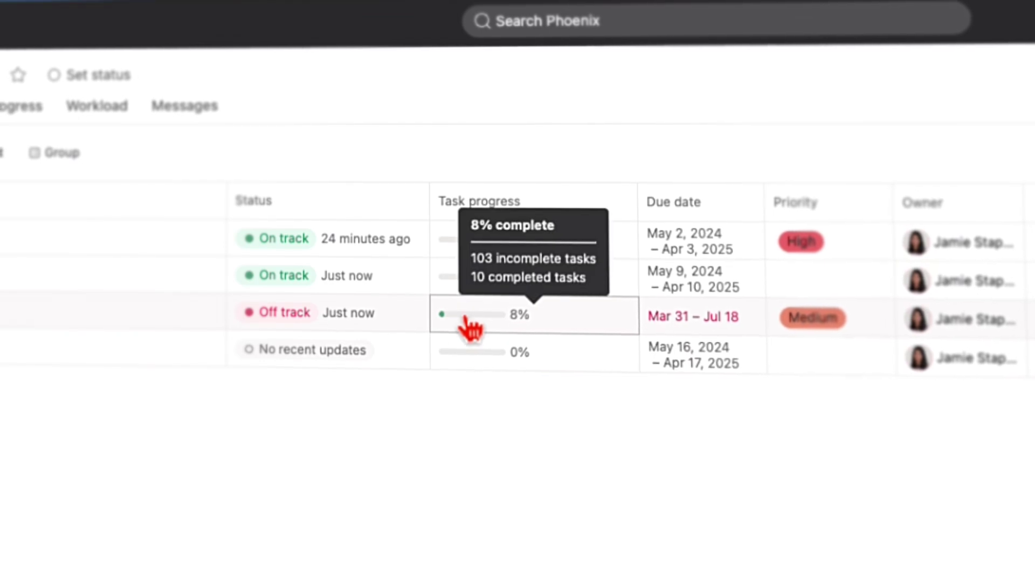
click(92, 231)
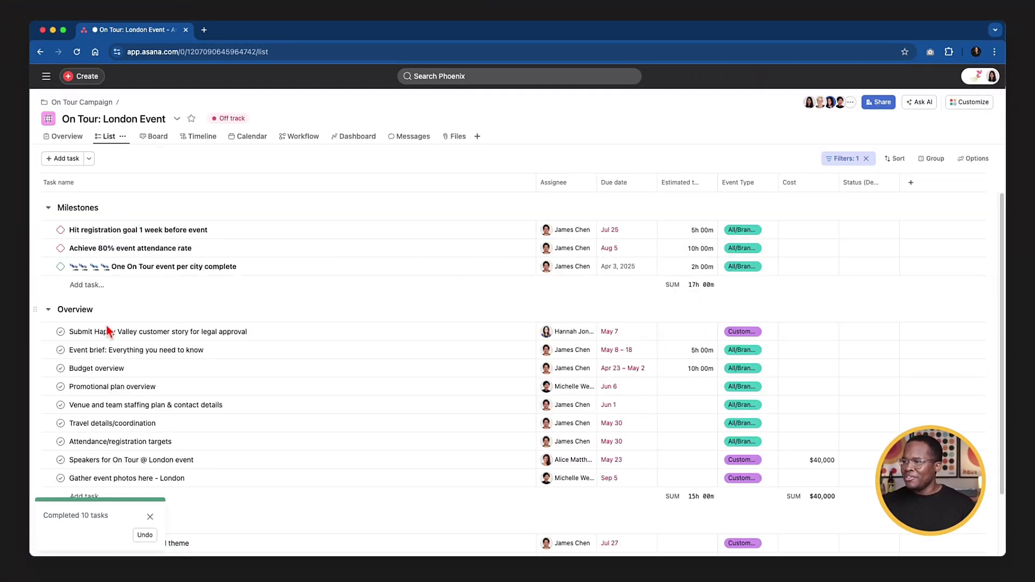
shift+click(103, 478)
click(60, 331)
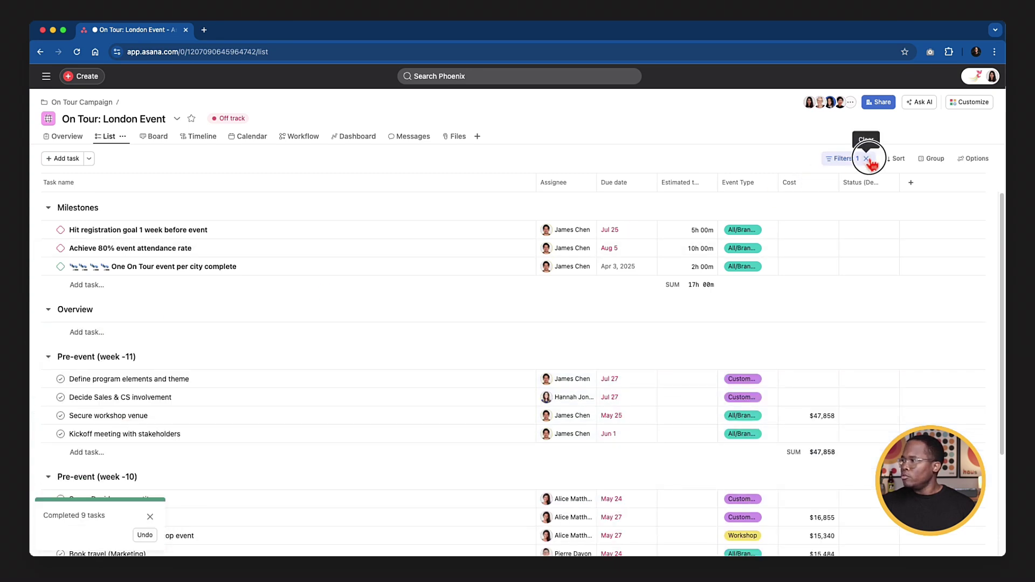
click(866, 159)
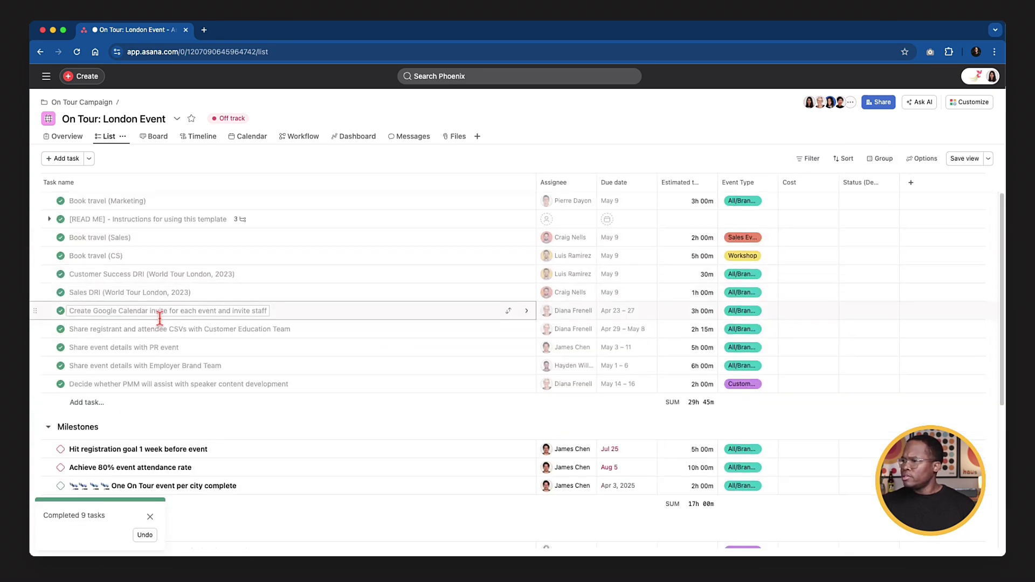
scroll(160, 318, down, 5)
scroll(162, 311, up, 5)
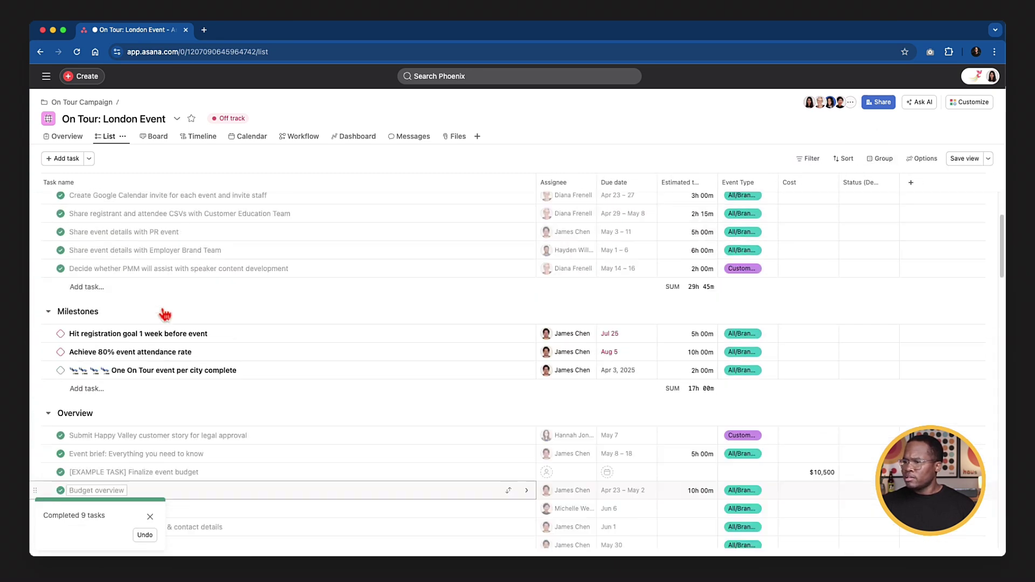
click(99, 107)
mouse_move(394, 231)
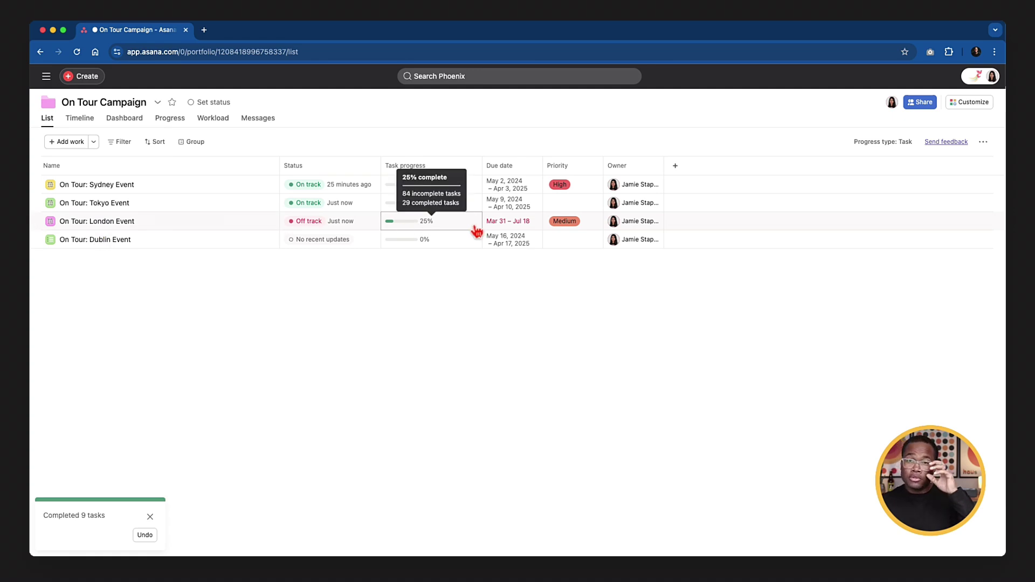
Step: Switch the portfolio's progress type from Task to Milestone
mouse_move(438, 230)
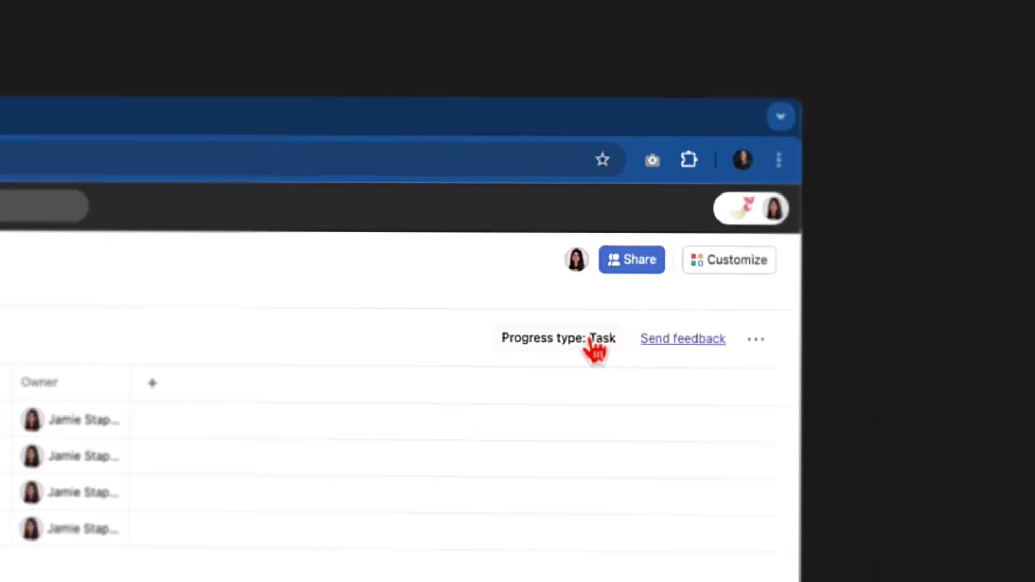
click(900, 143)
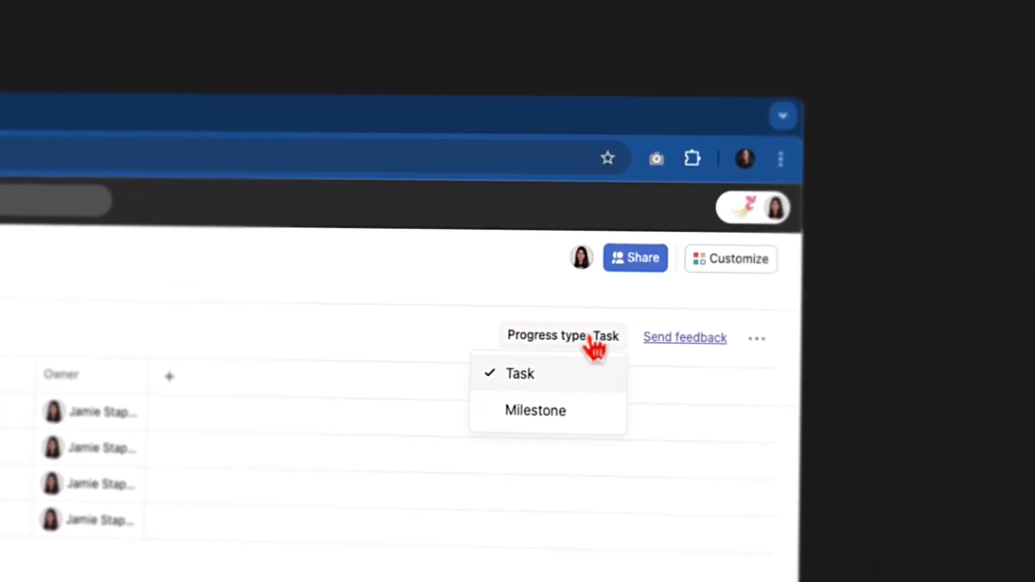
click(585, 412)
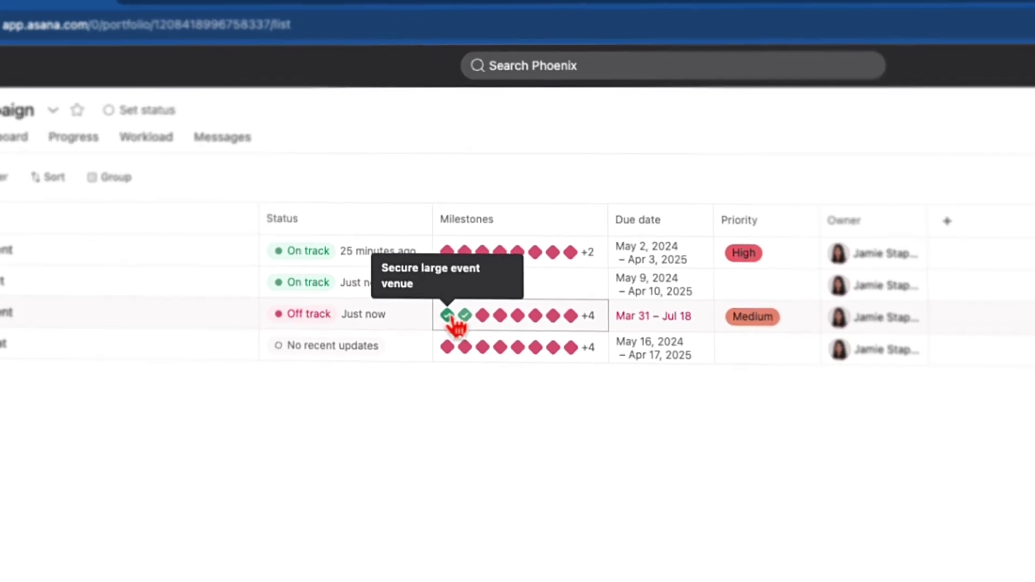
mouse_move(517, 323)
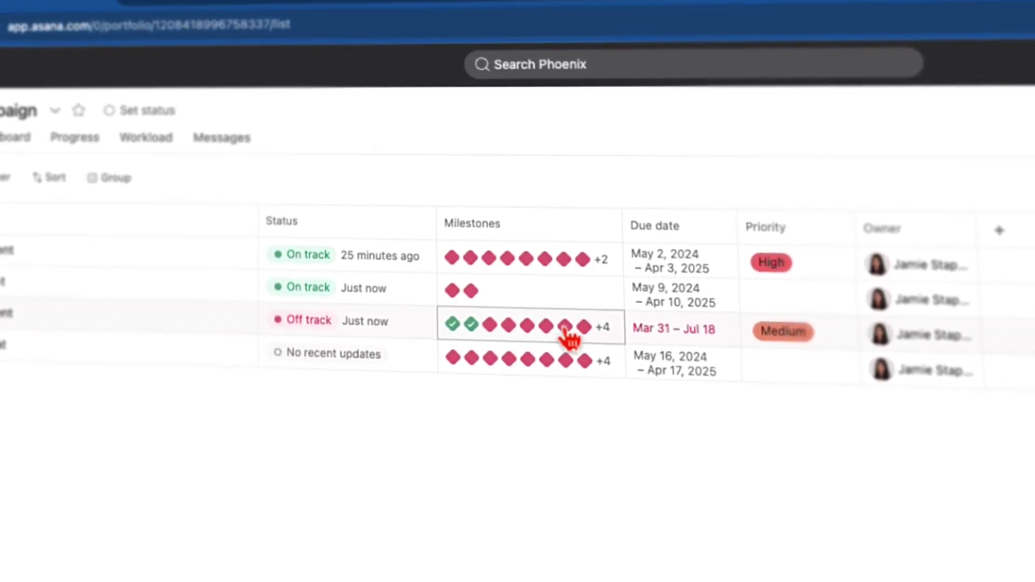
mouse_move(473, 326)
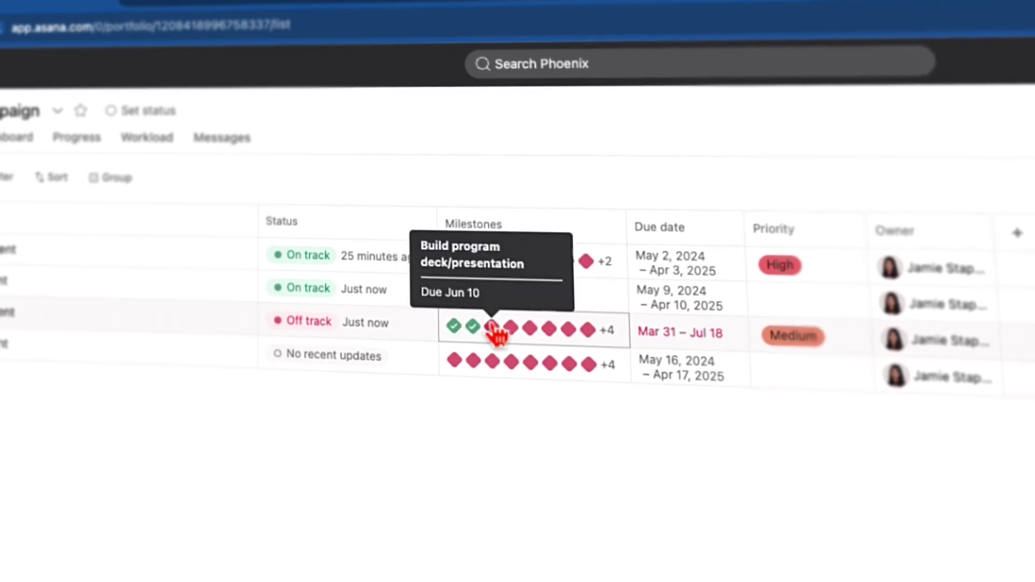
mouse_move(592, 330)
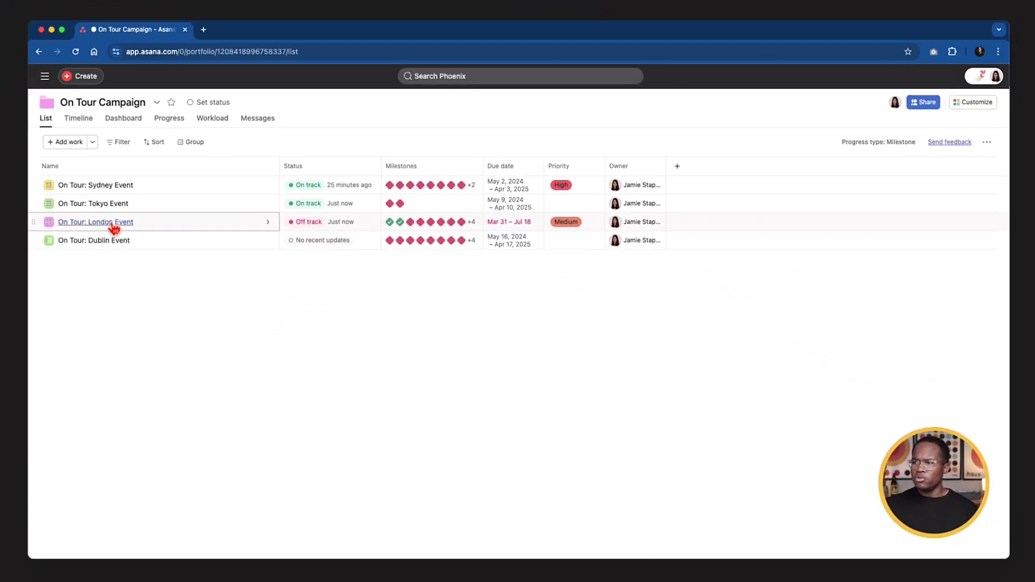
Step: Complete London's program deck, large-event registration page and invite #1 milestones, then return to the portfolio
click(113, 225)
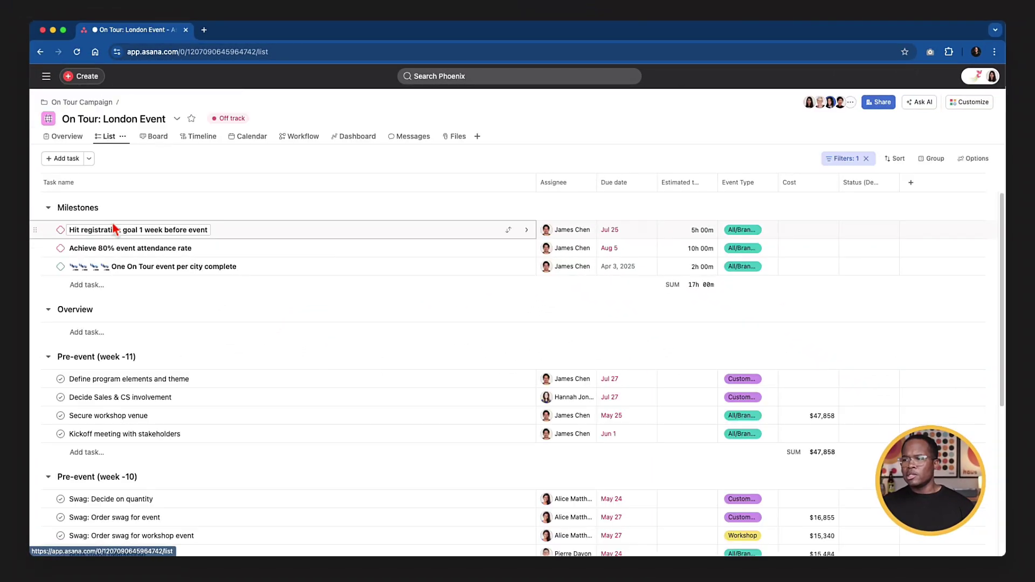
scroll(350, 313, down, 5)
scroll(351, 315, down, 10)
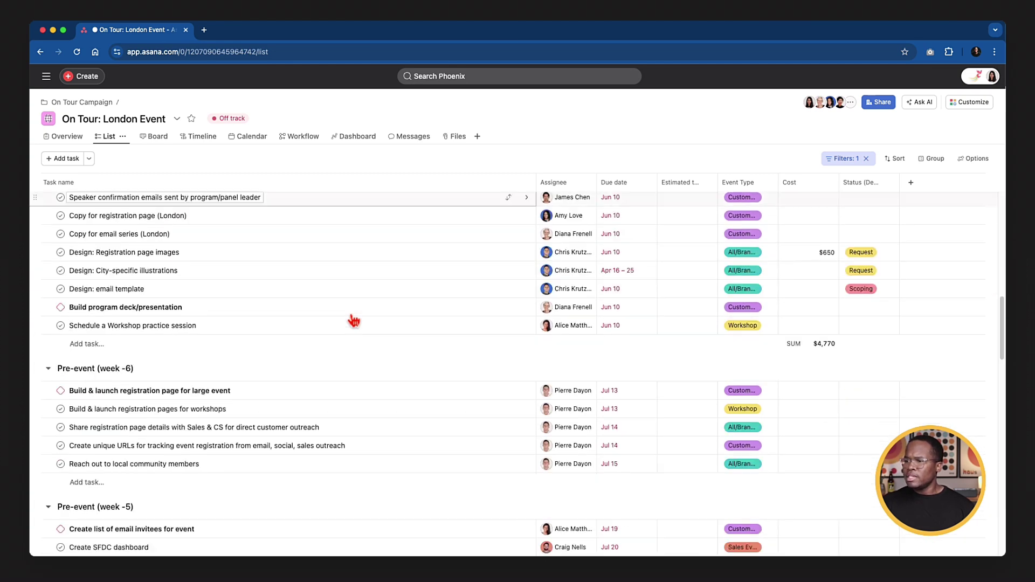
click(61, 244)
click(61, 310)
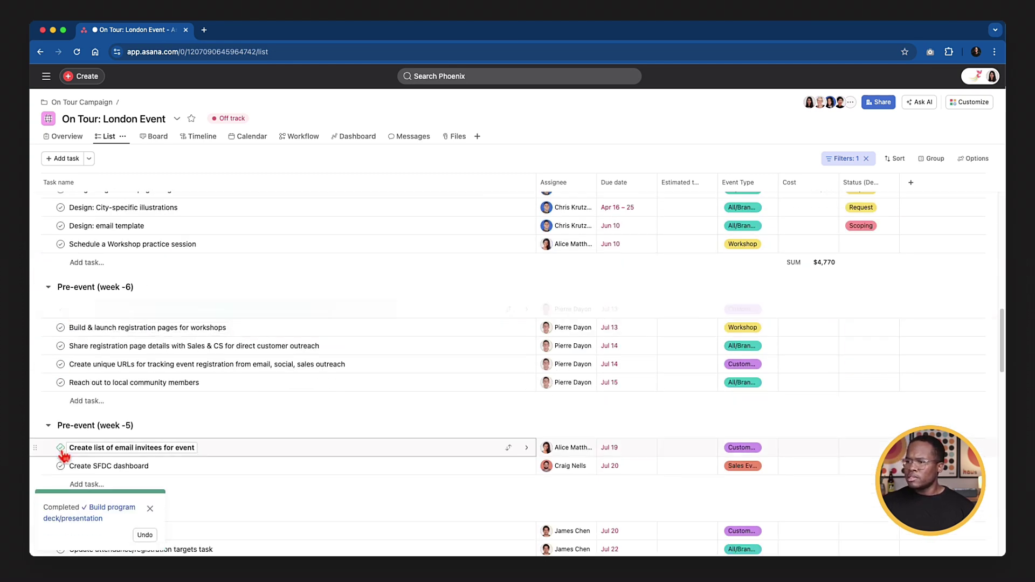
scroll(159, 429, down, 4)
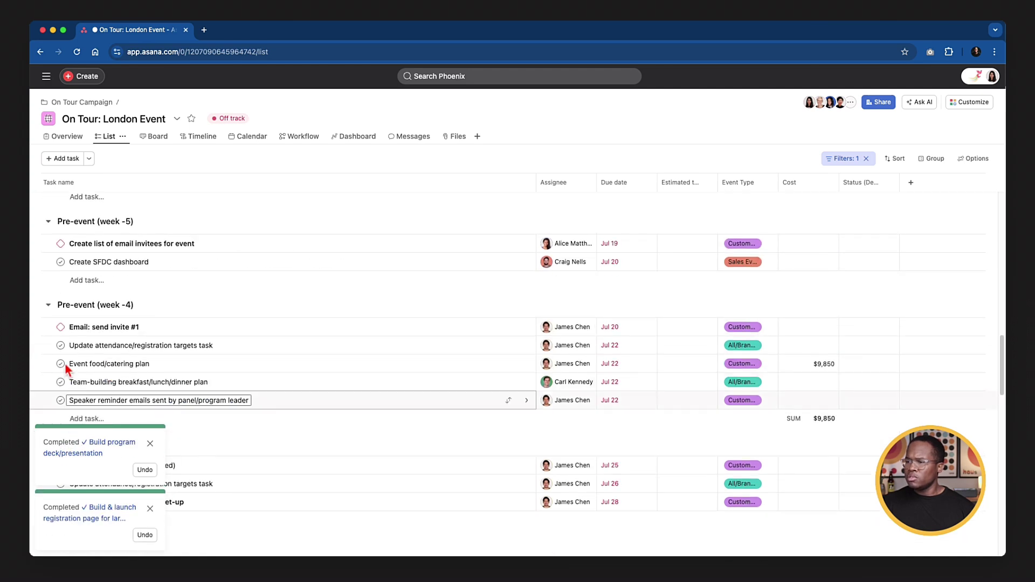
click(60, 327)
click(846, 161)
click(847, 166)
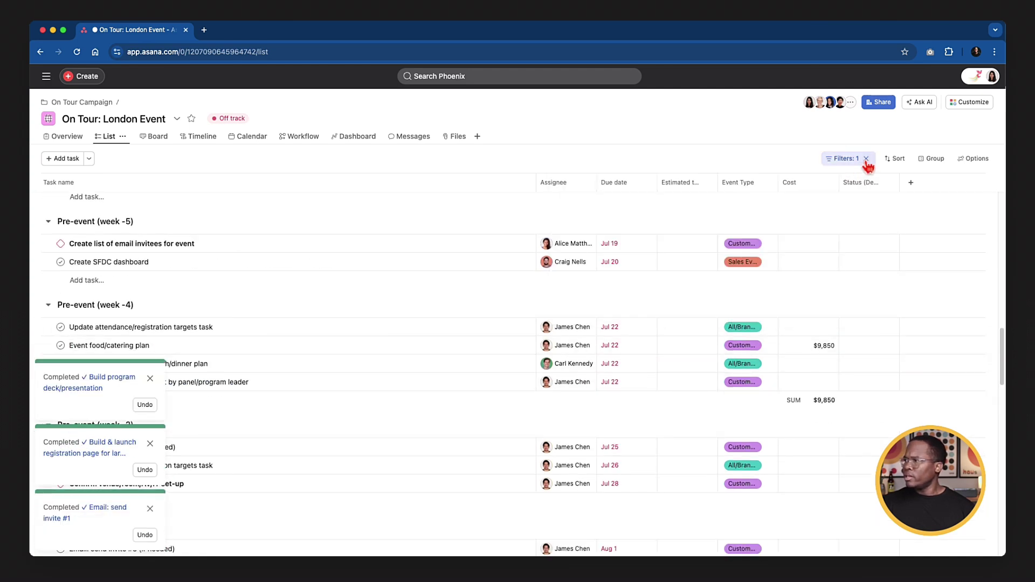
click(865, 159)
click(115, 106)
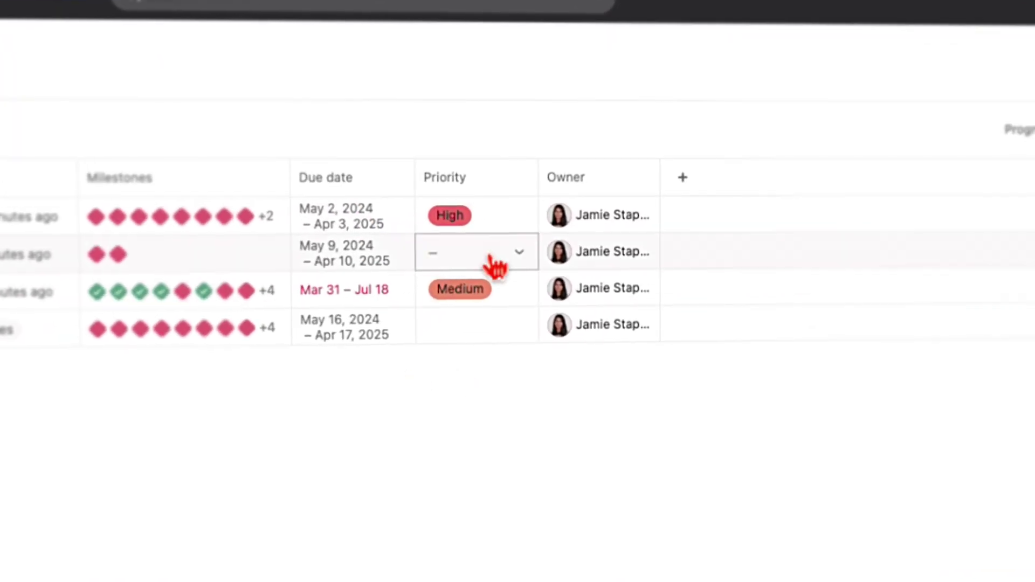
Step: Set the Tokyo and Dublin events' priority to Low
click(495, 264)
click(487, 401)
click(487, 337)
click(482, 468)
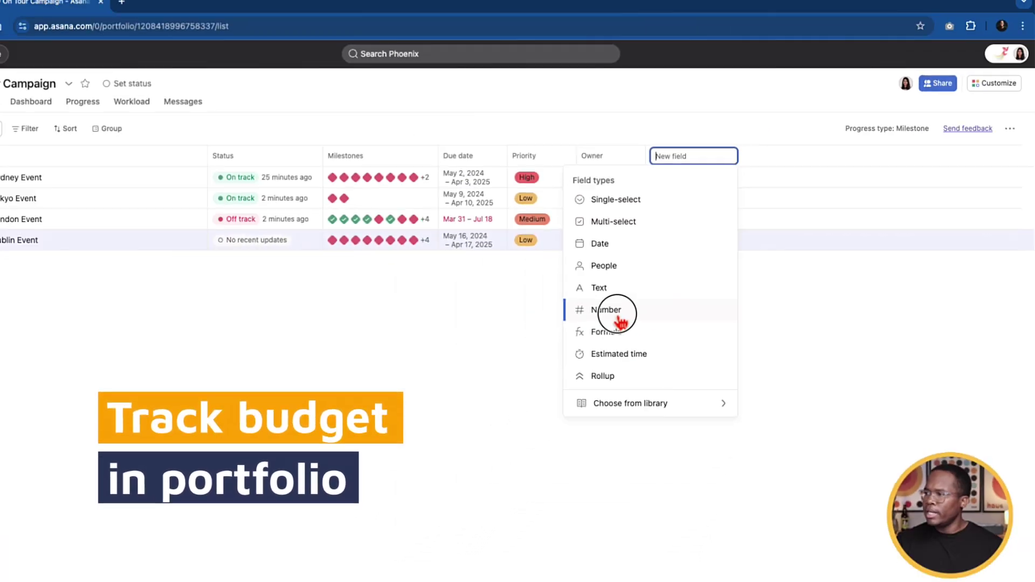
Step: Add the Budget field from the library as a portfolio column
click(618, 320)
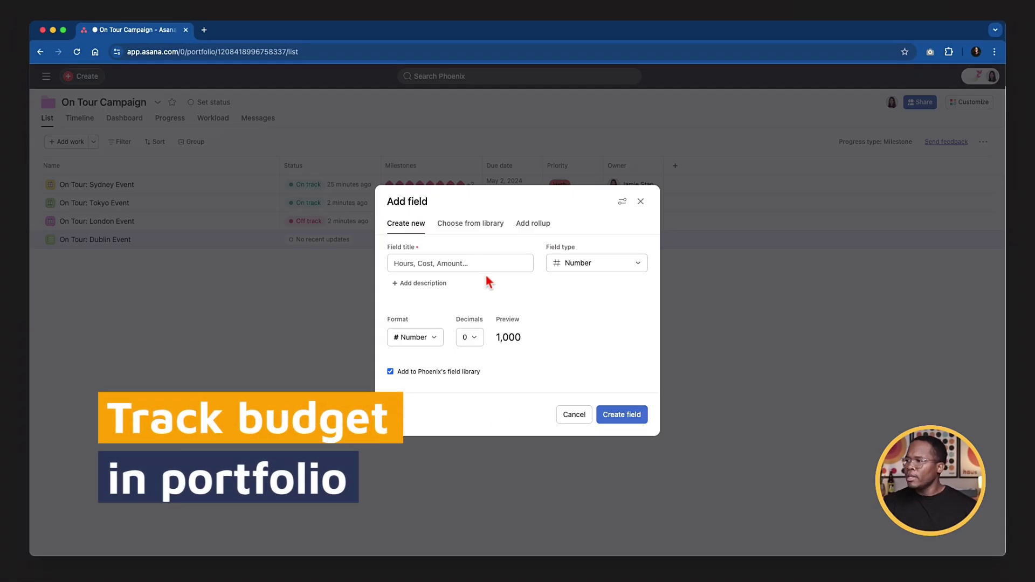
click(494, 224)
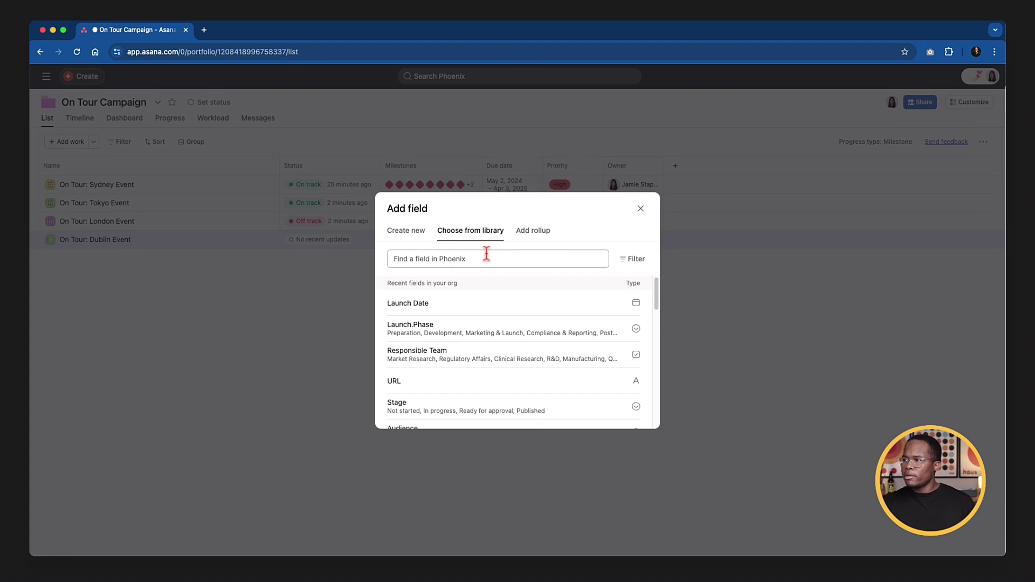
text(Budget)
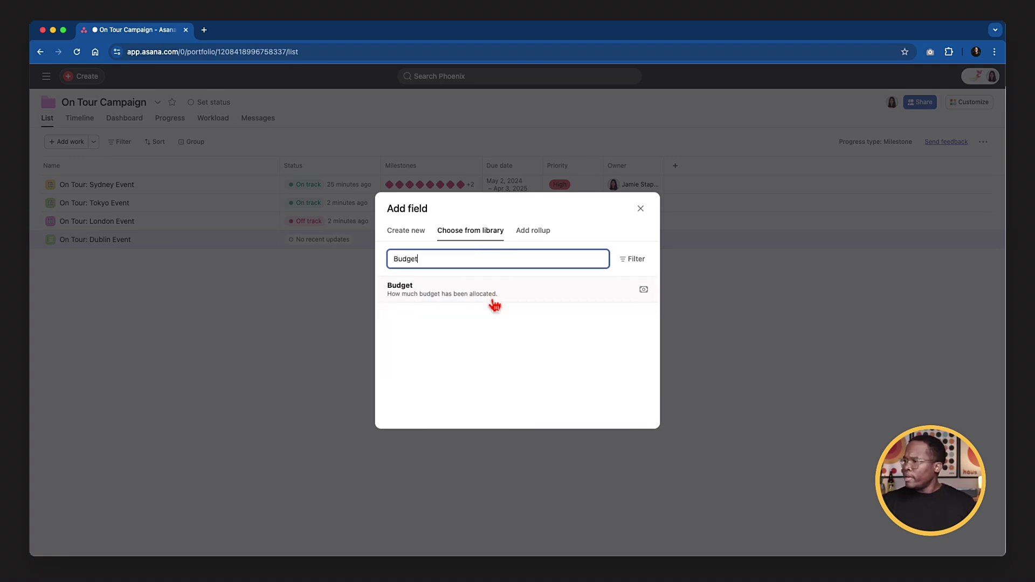
click(493, 299)
Step: Enter budgets of $10,000 for Sydney Event and $7,500 for Tokyo Event
click(702, 185)
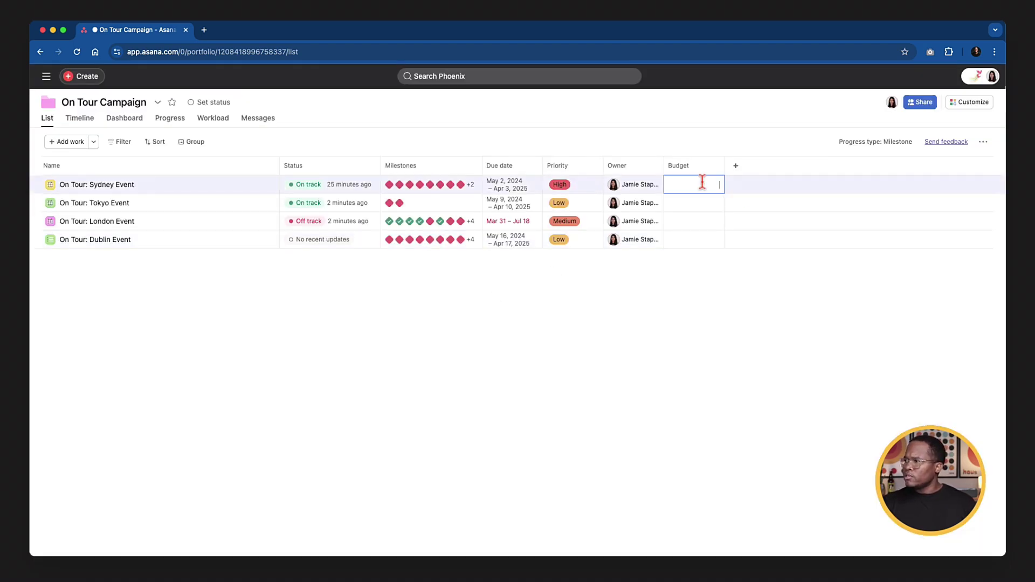
text(10,000)
key(Return)
click(705, 202)
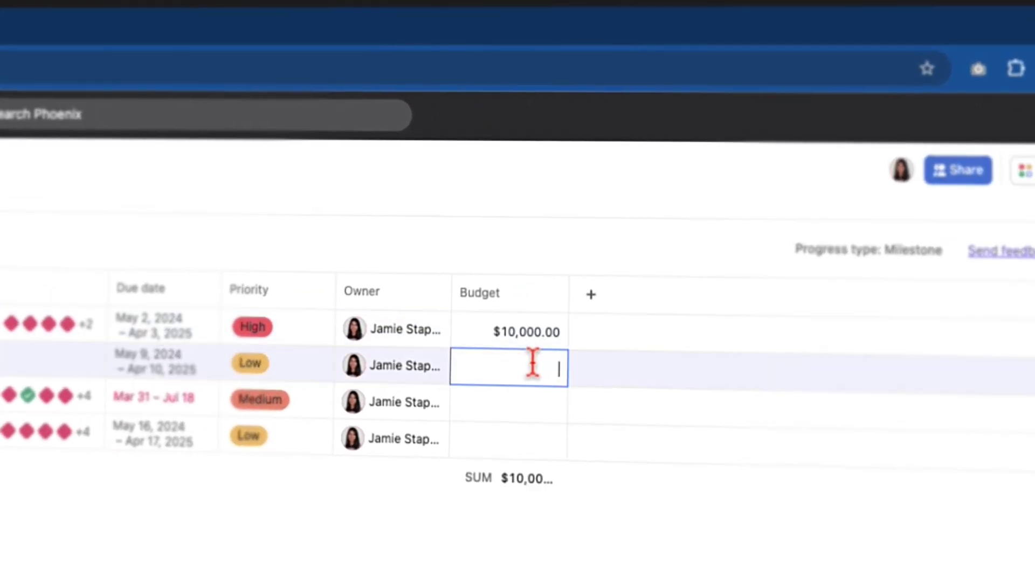
text(7500)
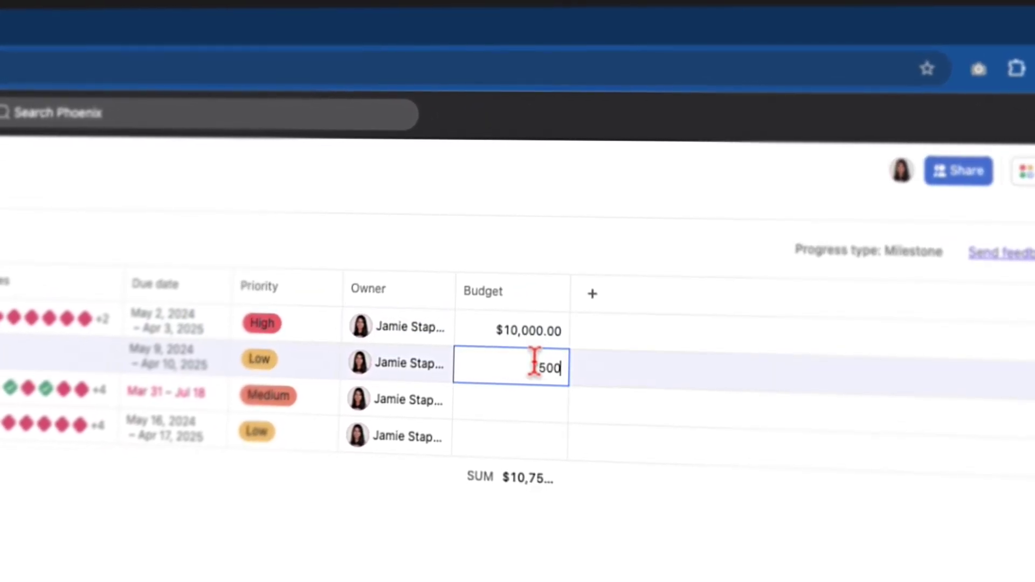
key(Return)
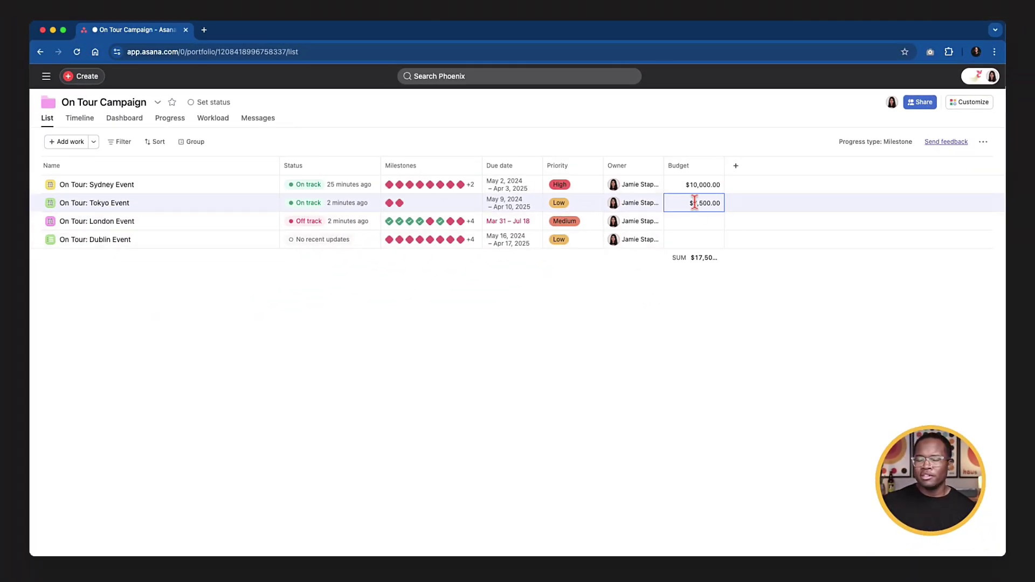
Step: Add the Cost rollup column, showing $520,261 across the four events
click(736, 167)
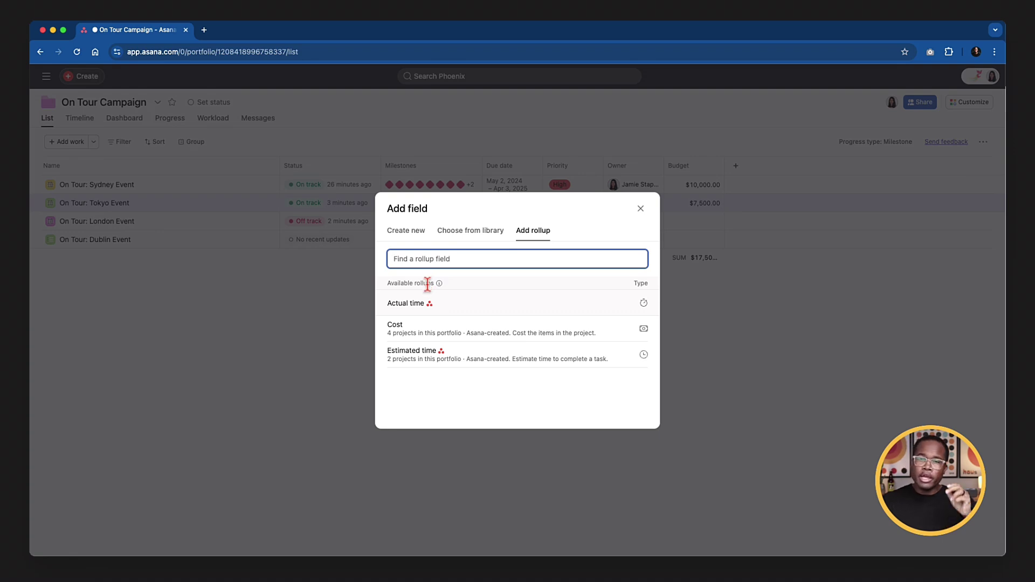
click(444, 337)
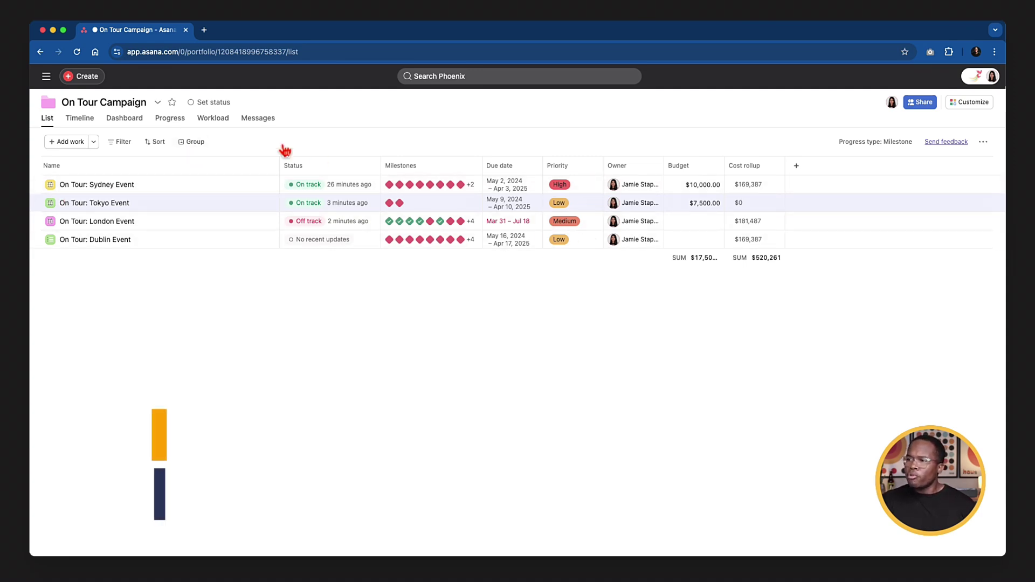
Step: Replace the priority grouping with grouping the projects by Status
click(194, 142)
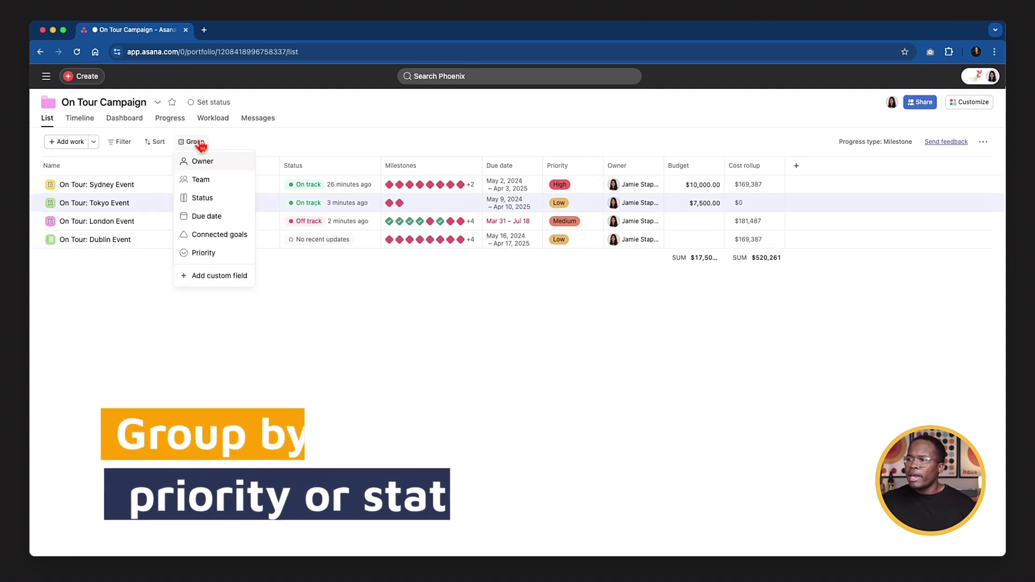
click(212, 256)
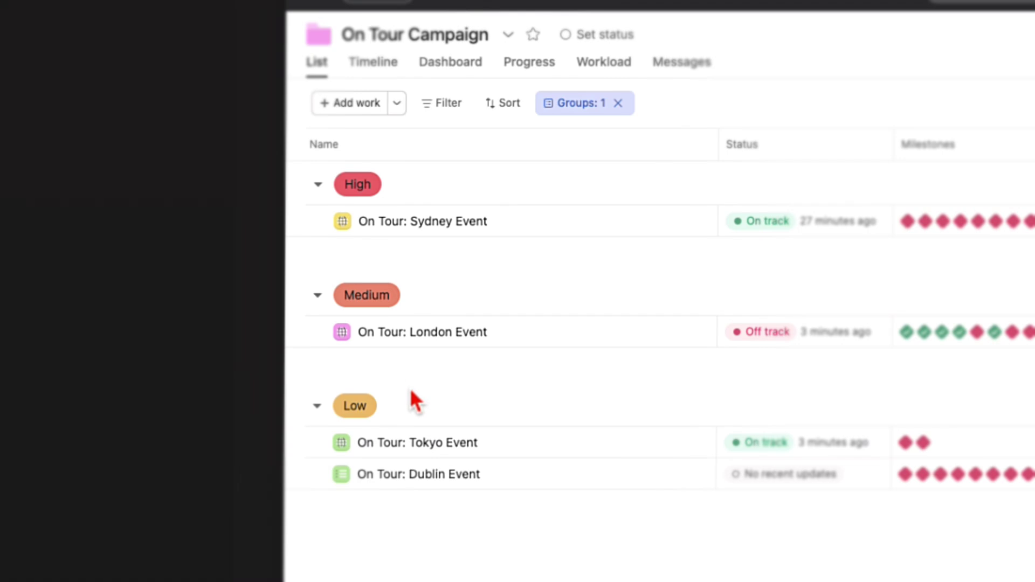
click(618, 103)
click(579, 103)
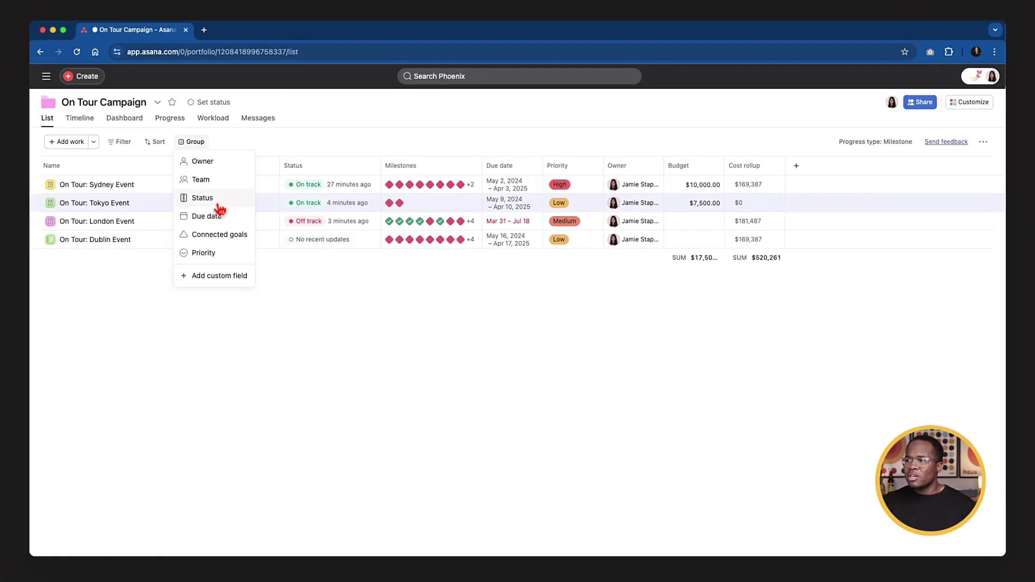
click(215, 200)
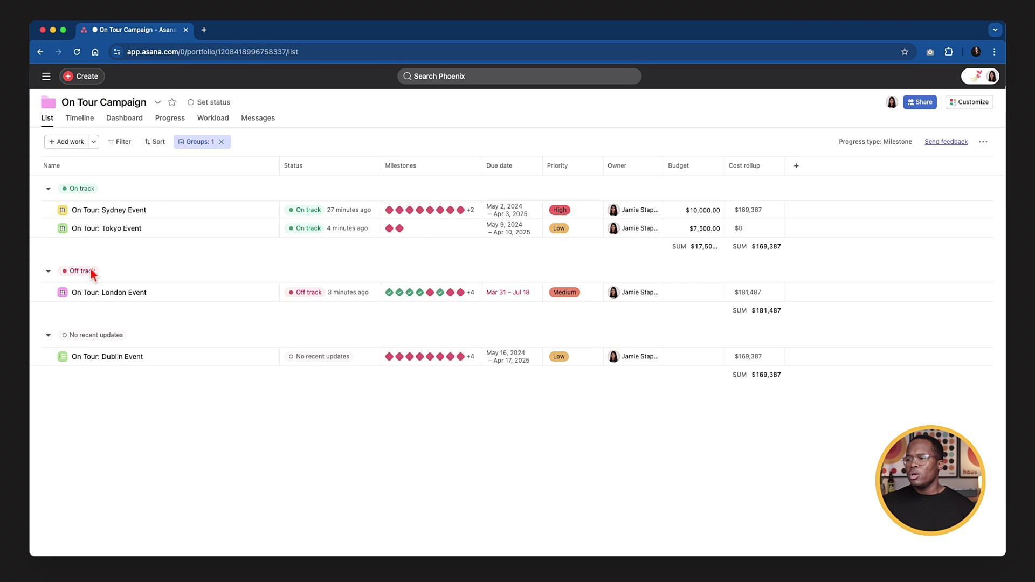
Step: Post an At risk status update for Dublin Event and view the portfolio Timeline
click(333, 358)
click(670, 107)
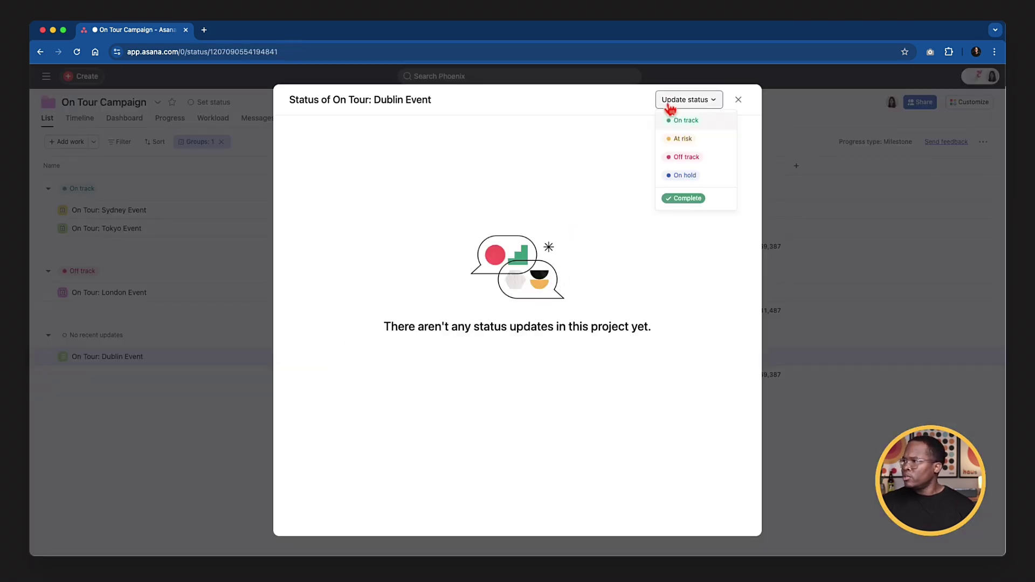
click(678, 139)
click(979, 86)
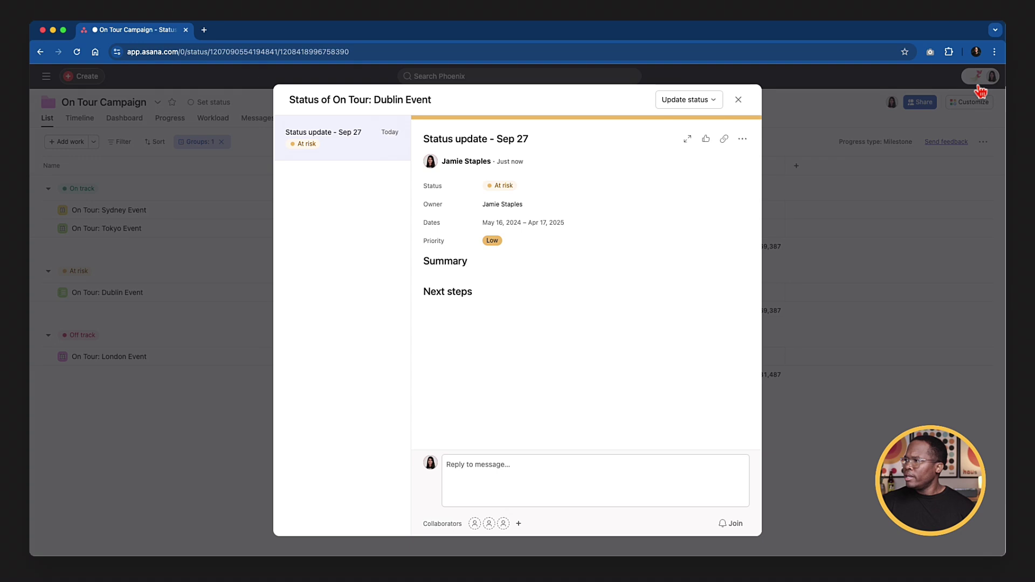
click(738, 99)
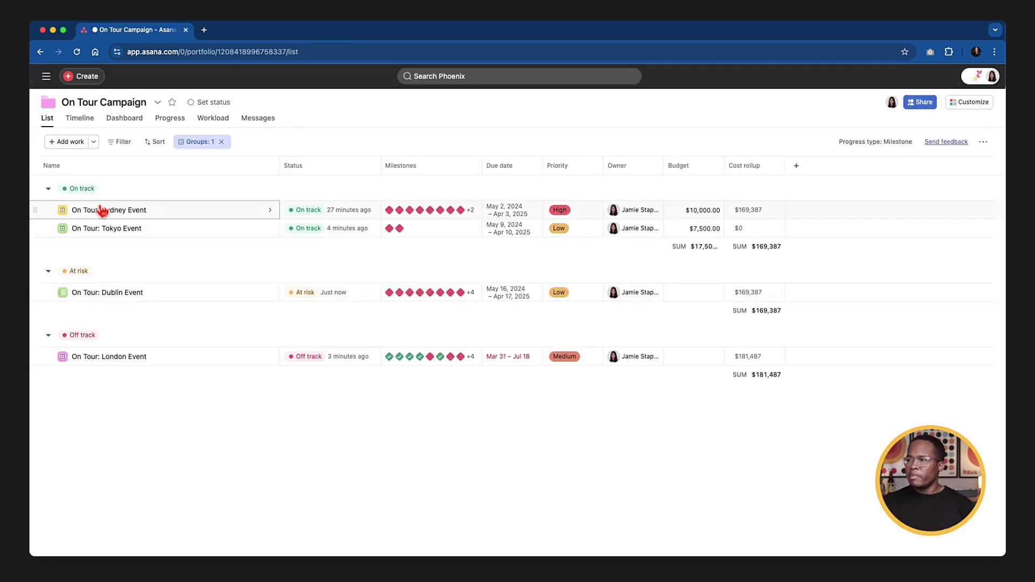
click(90, 120)
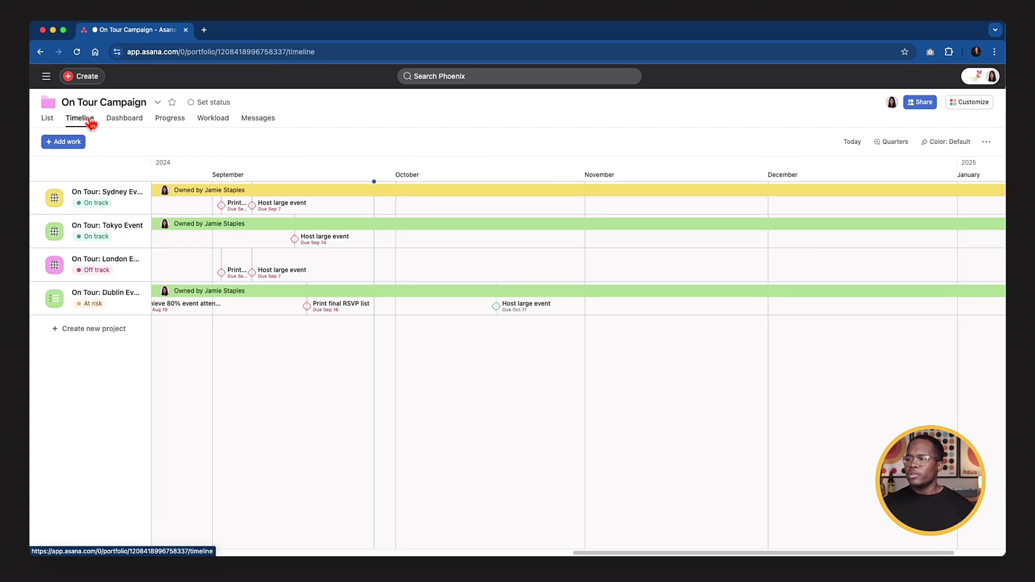
Step: Zoom the timeline to Years and reschedule the Sydney Event bar to Aug 20 – Mar 1
click(892, 141)
click(862, 253)
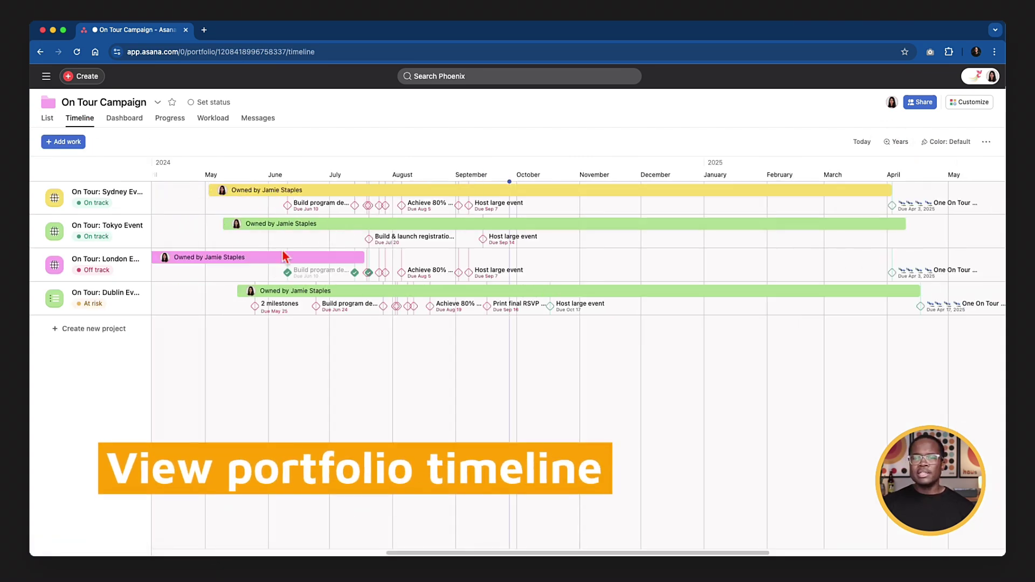
drag(212, 195, 238, 190)
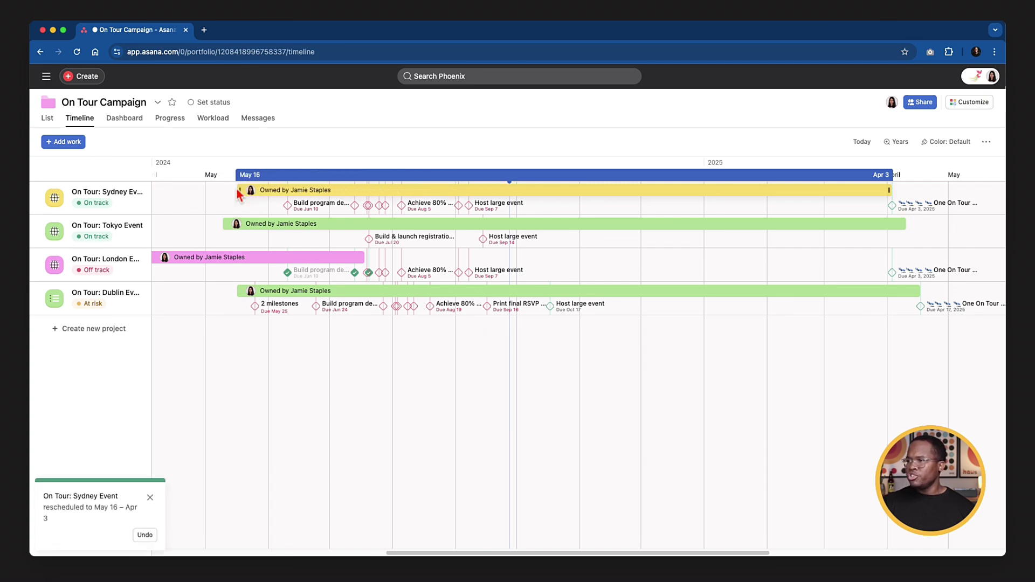
drag(891, 190, 630, 191)
drag(551, 193, 746, 194)
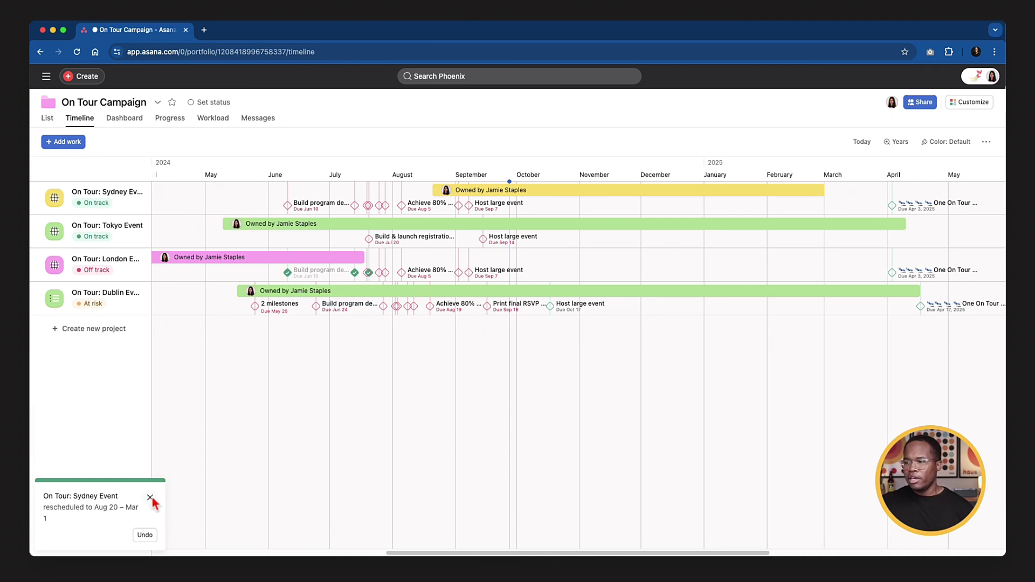
click(151, 498)
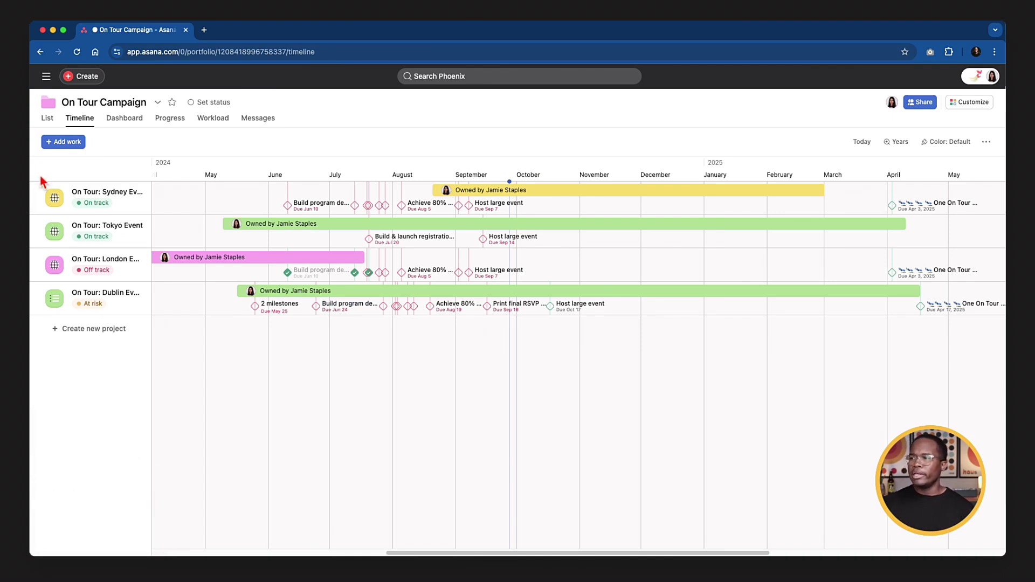
click(124, 118)
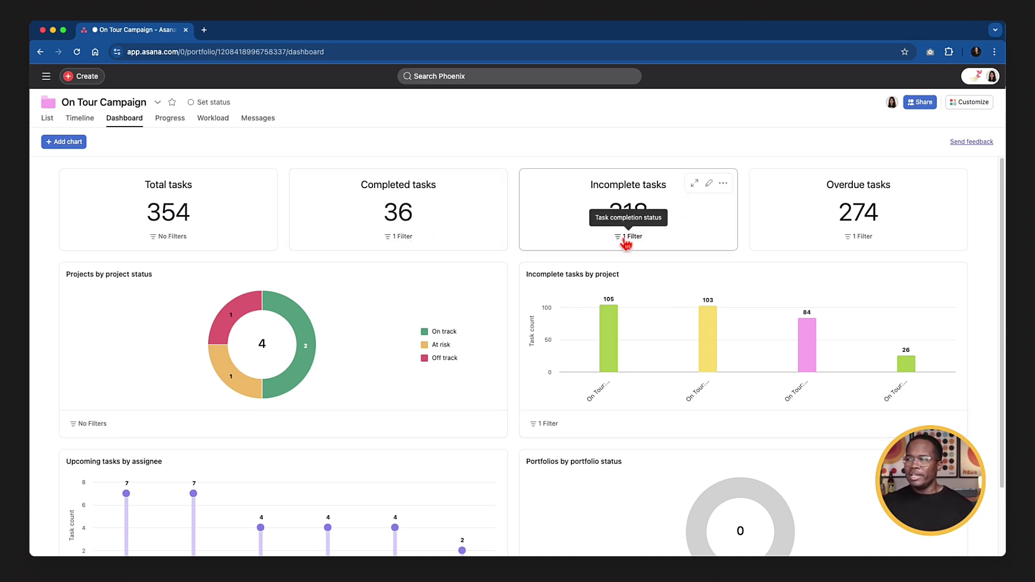
Step: Start a new Donut chart grouped by the Event Type custom field
scroll(625, 243, down, 3)
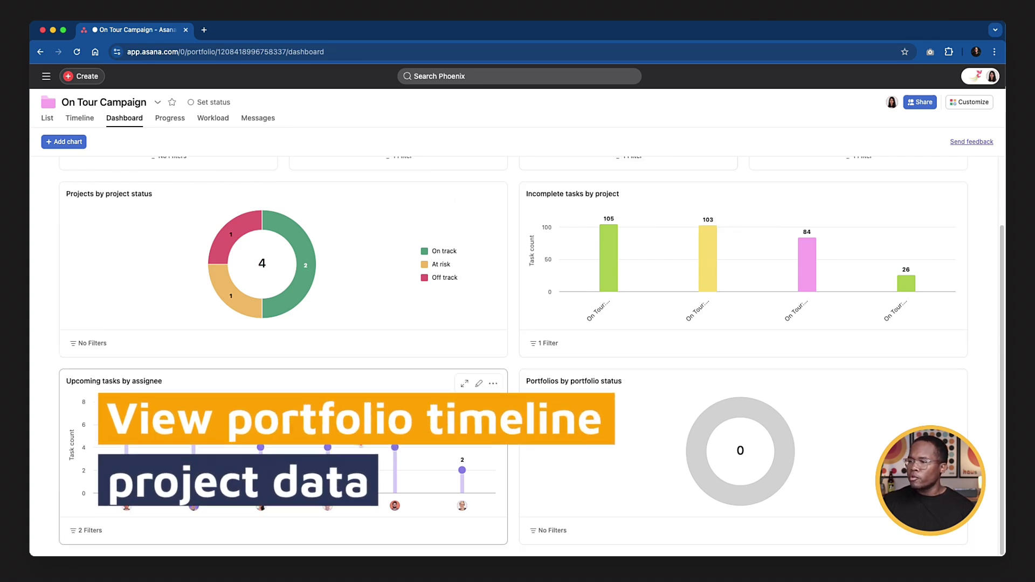
scroll(360, 443, up, 3)
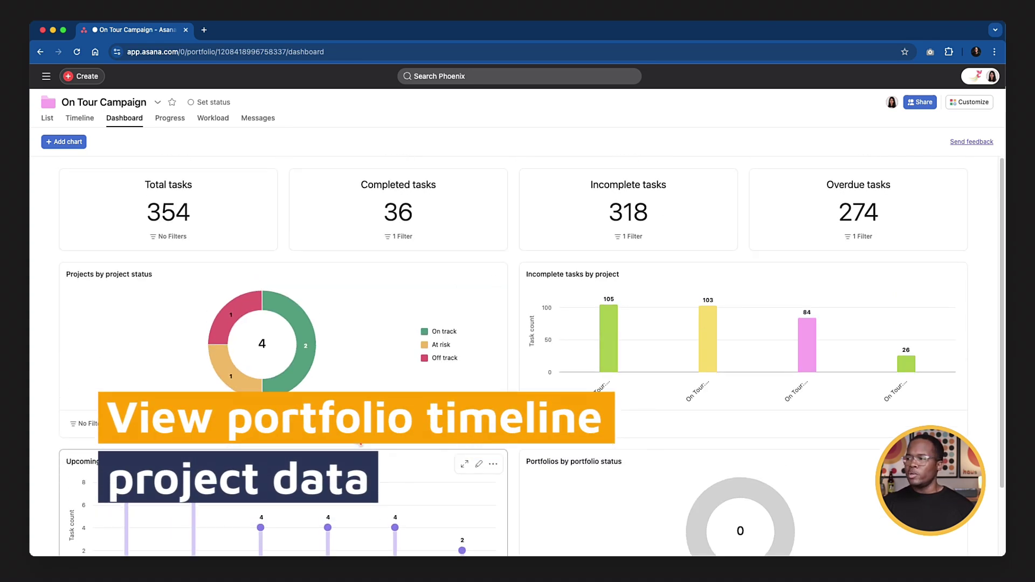
click(75, 143)
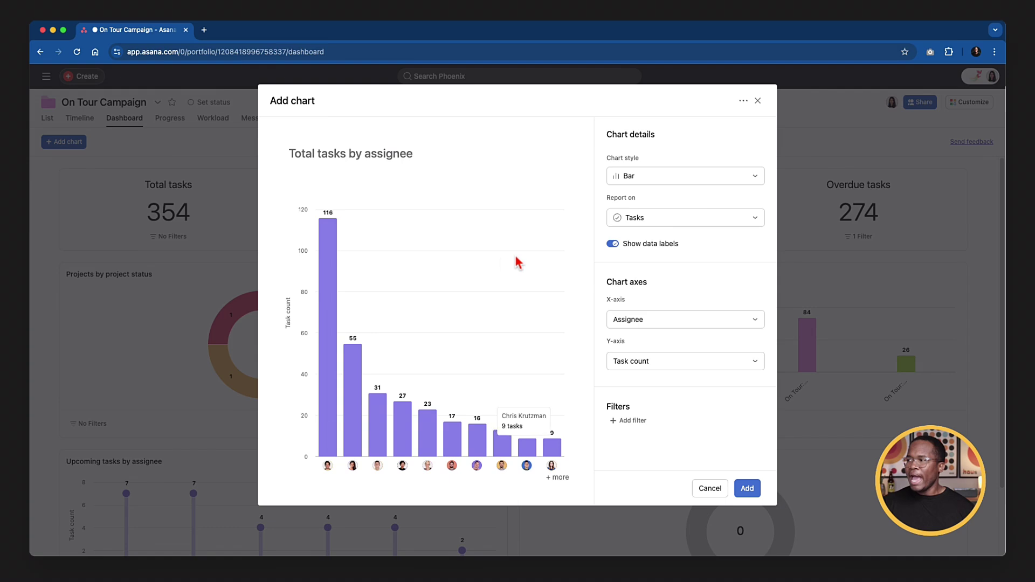
click(659, 177)
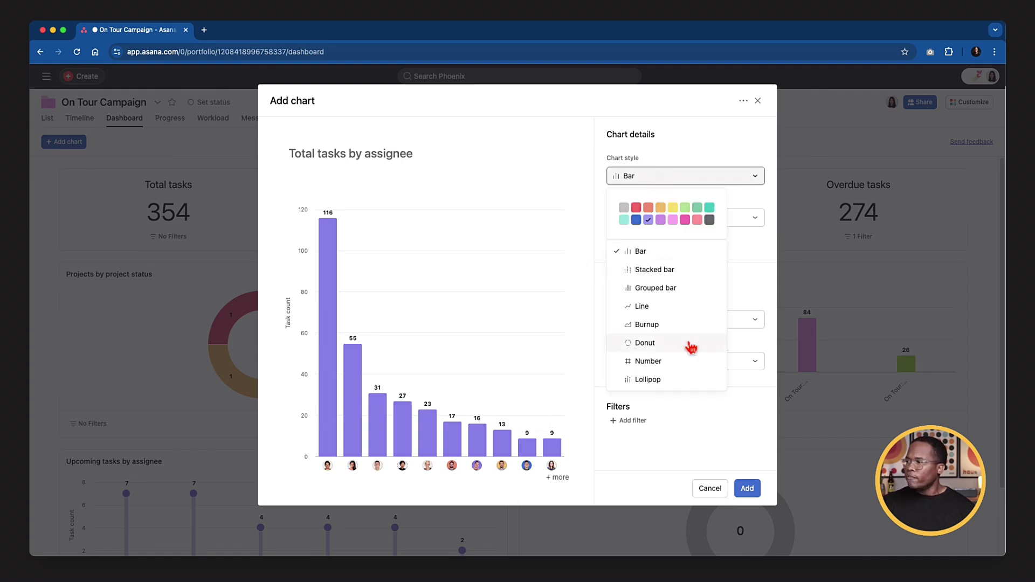
click(685, 345)
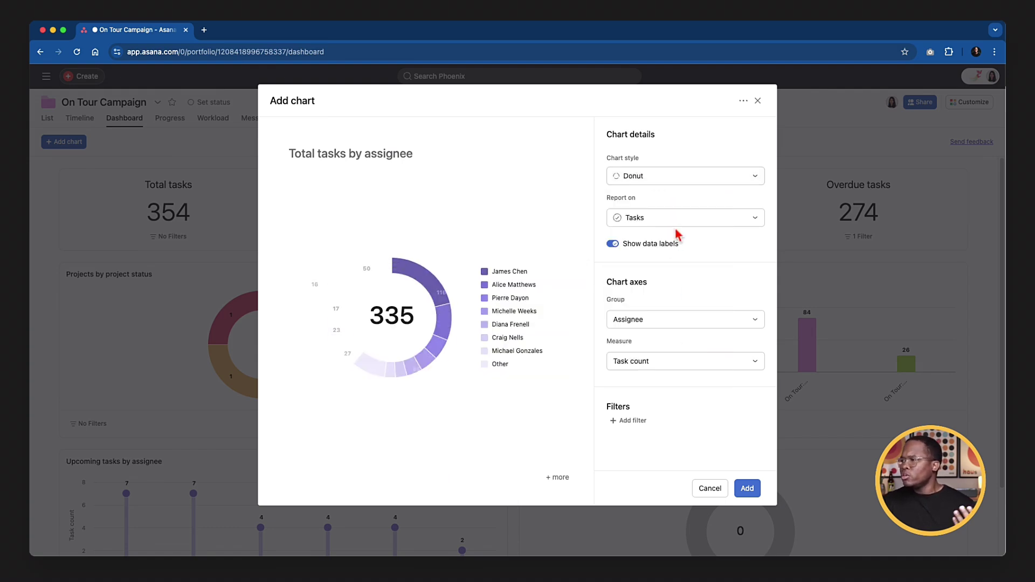
click(672, 322)
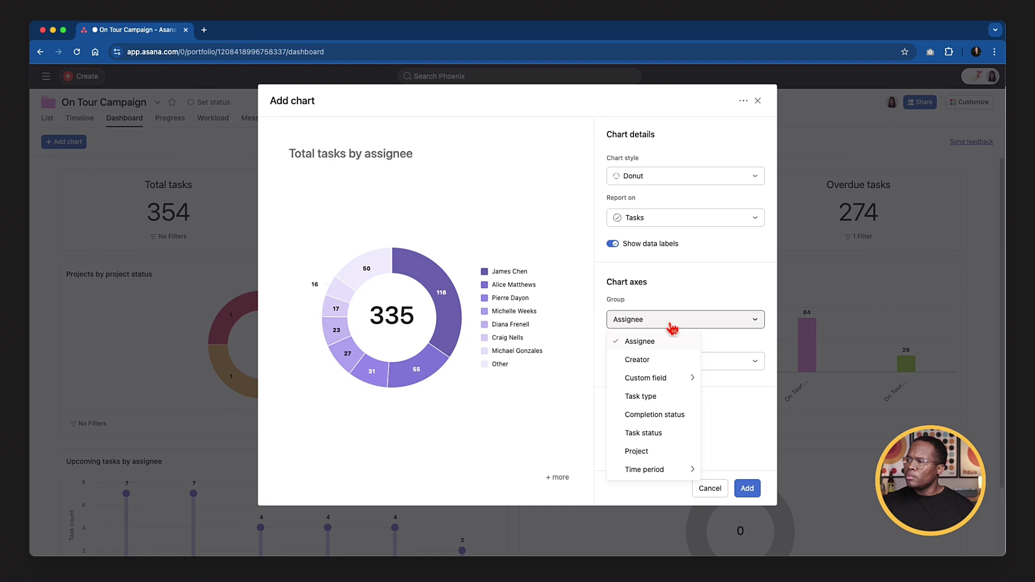
mouse_move(679, 383)
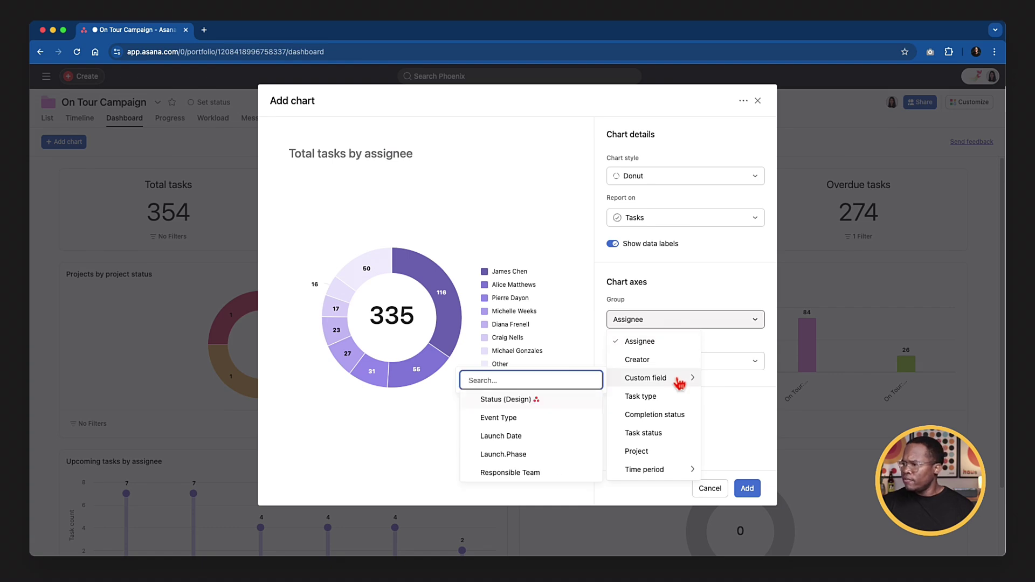
click(512, 424)
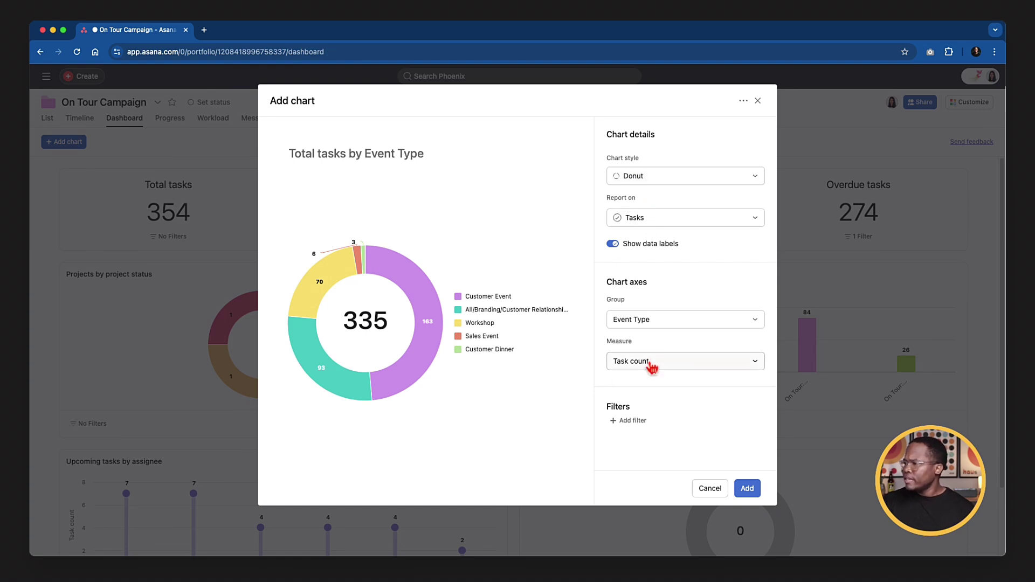
Step: Filter the chart to Incomplete tasks by completion status and add it to the dashboard
click(636, 423)
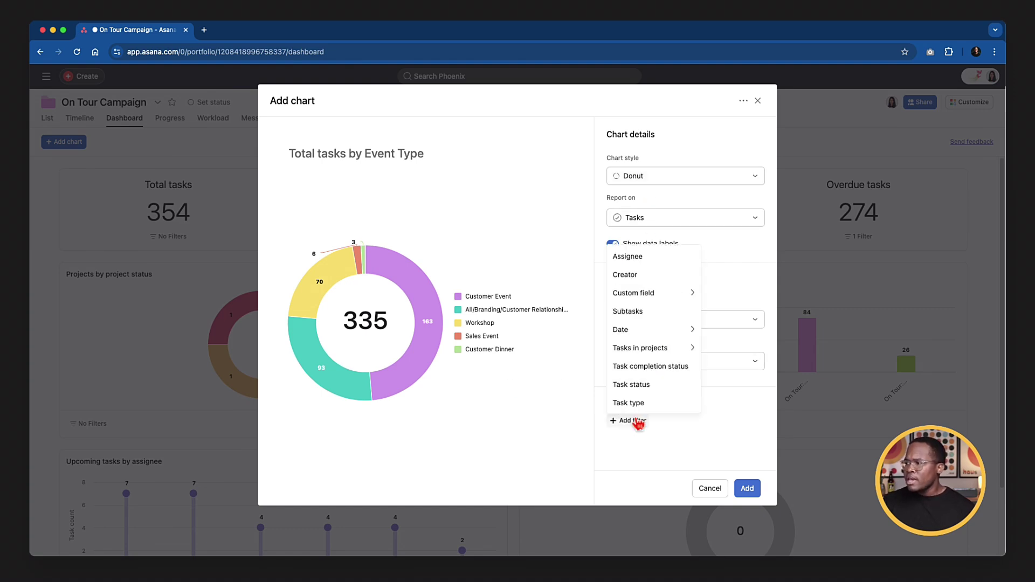
mouse_move(675, 351)
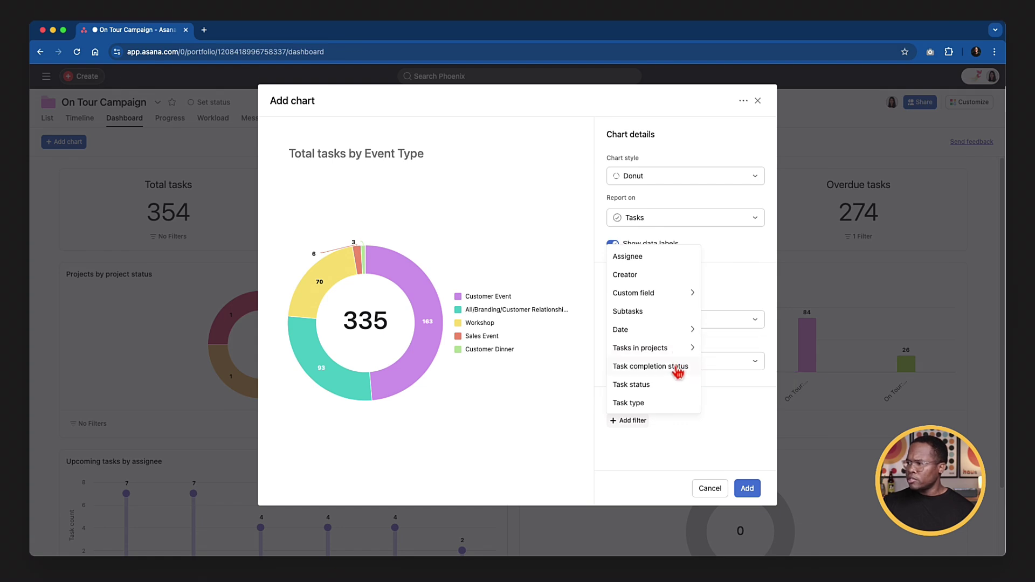
click(677, 368)
scroll(680, 431, down, 2)
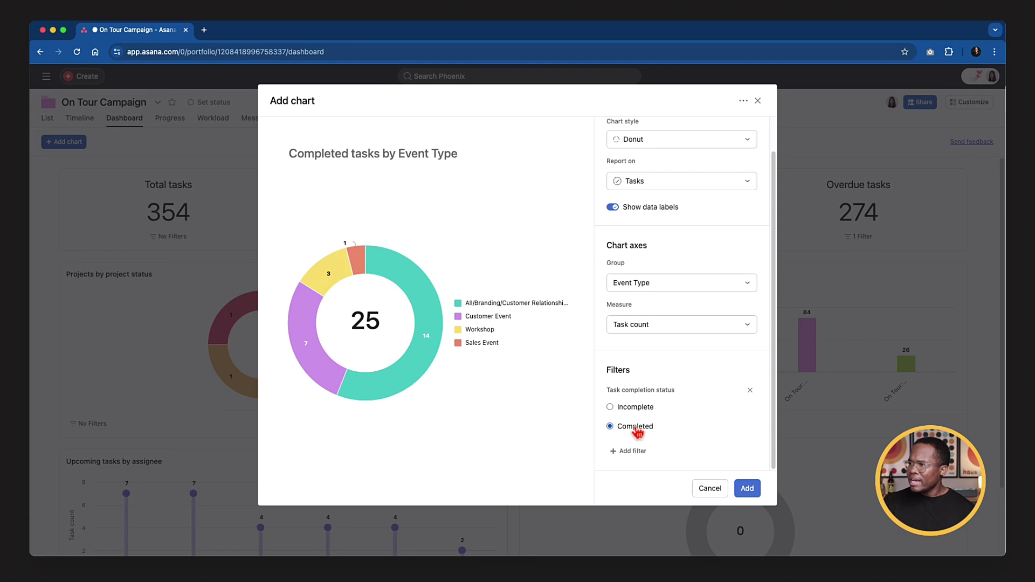
click(636, 407)
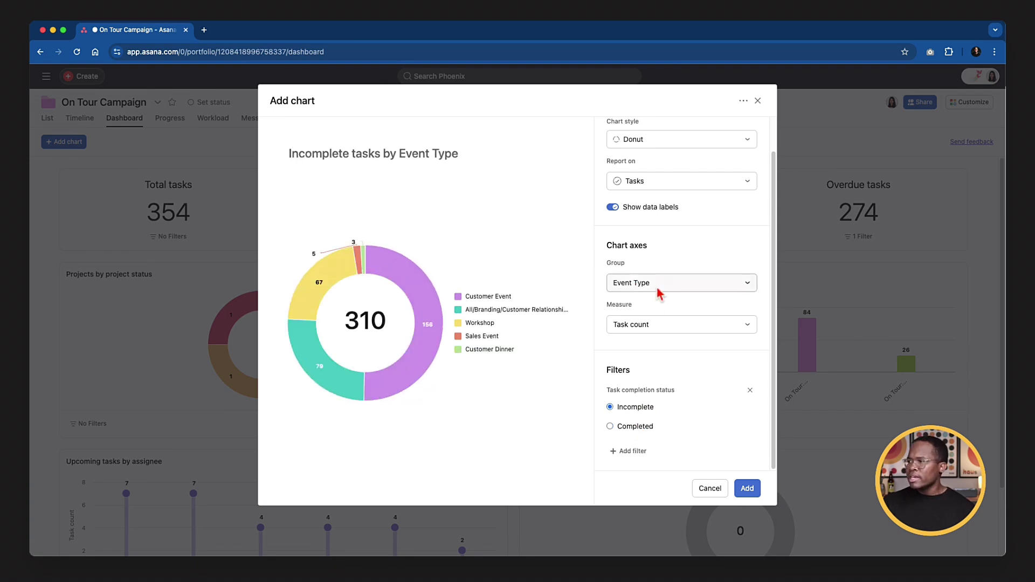
click(634, 452)
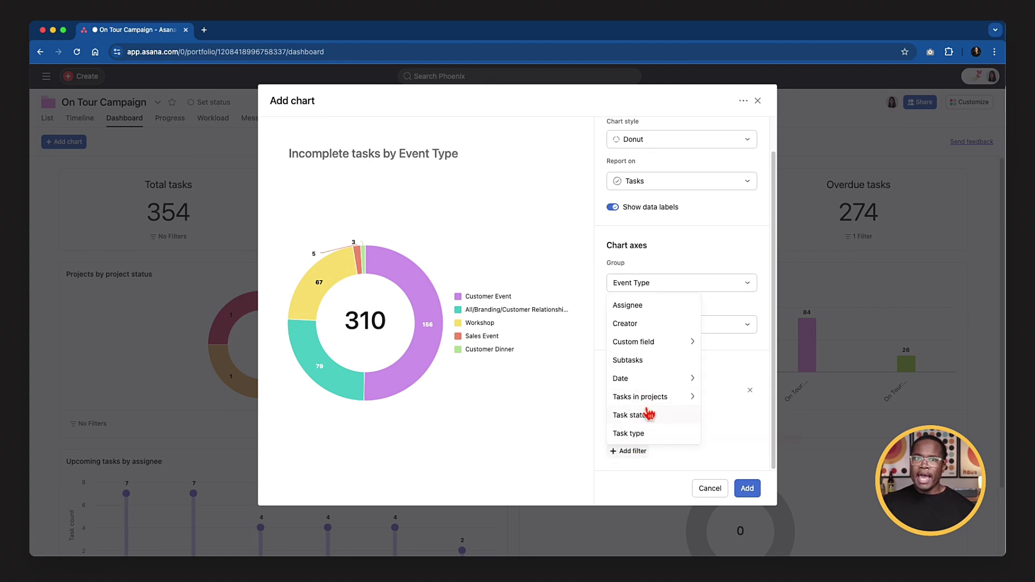
click(597, 488)
click(747, 489)
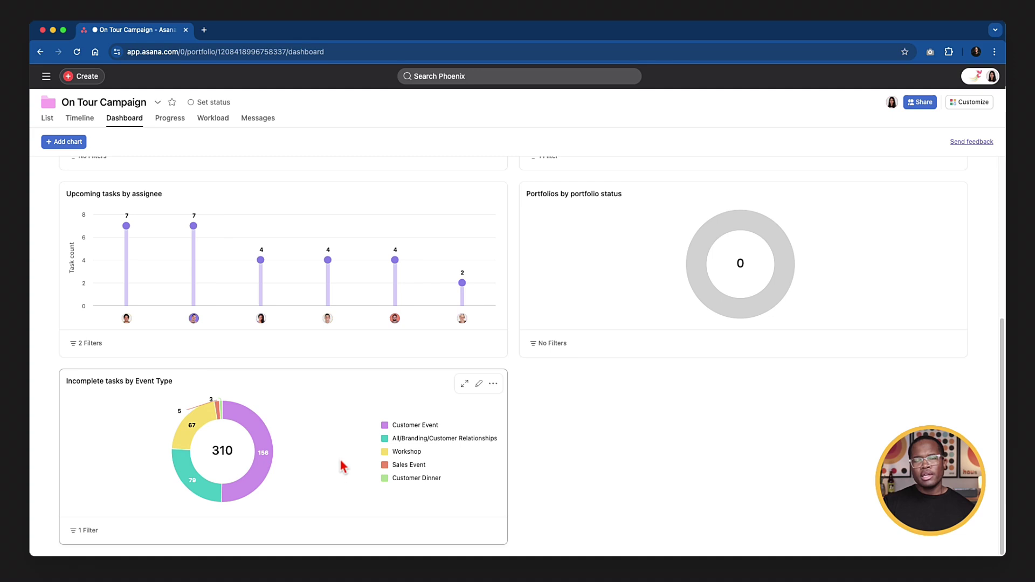
Step: Subscribe to weekly portfolio summaries and generate an AI summary of the portfolio
scroll(345, 324, up, 5)
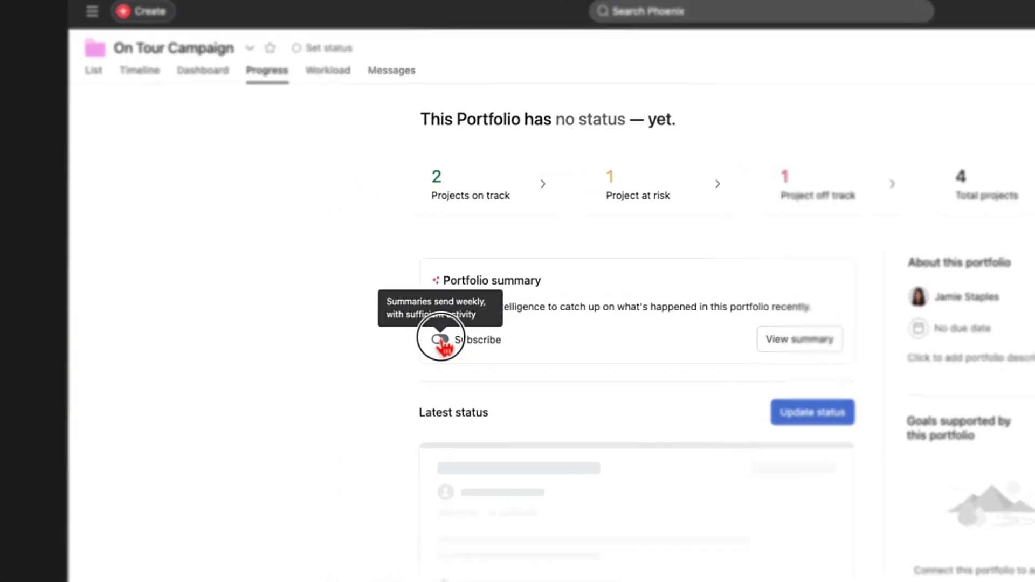
click(305, 314)
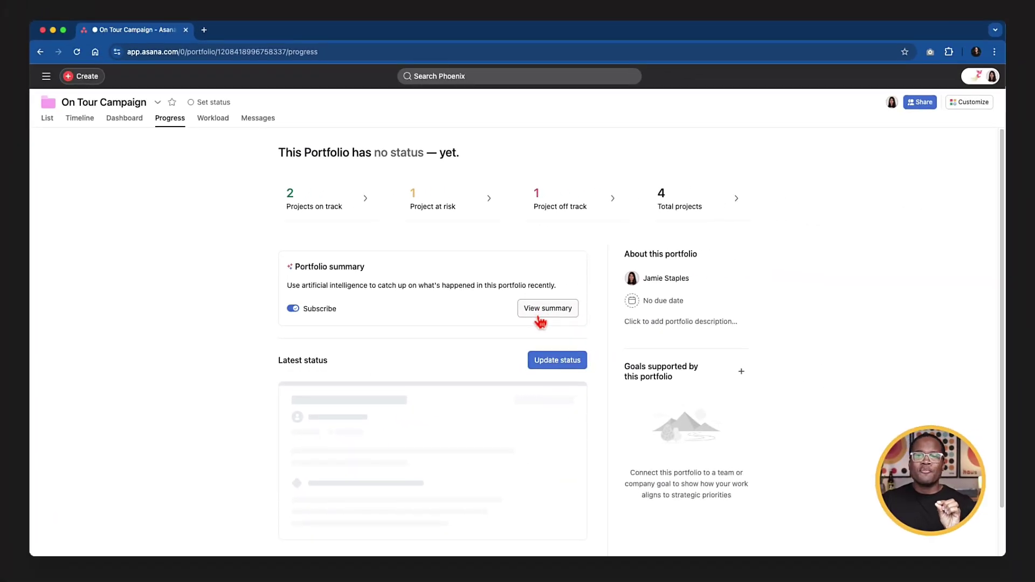
click(540, 319)
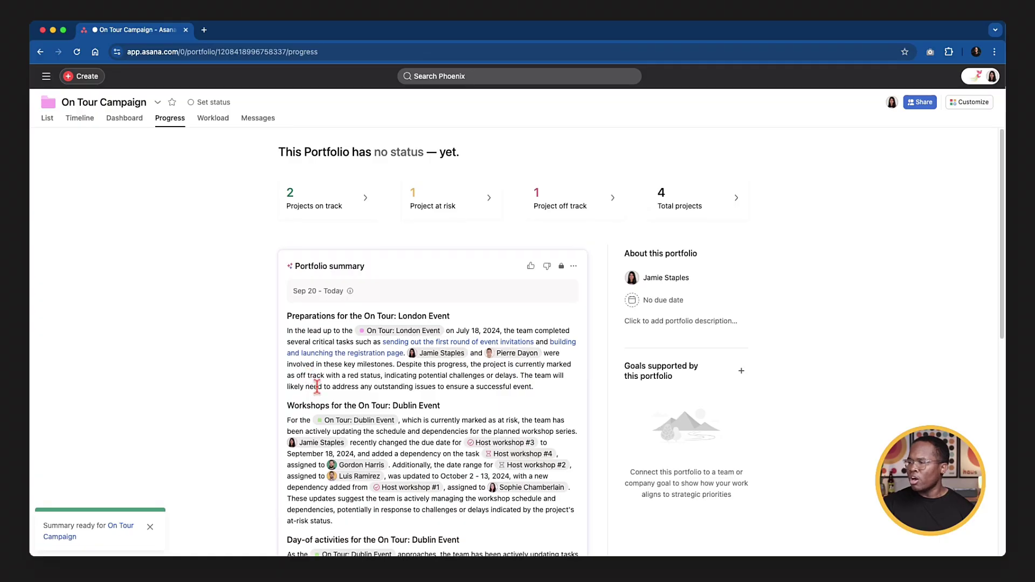
scroll(316, 386, down, 3)
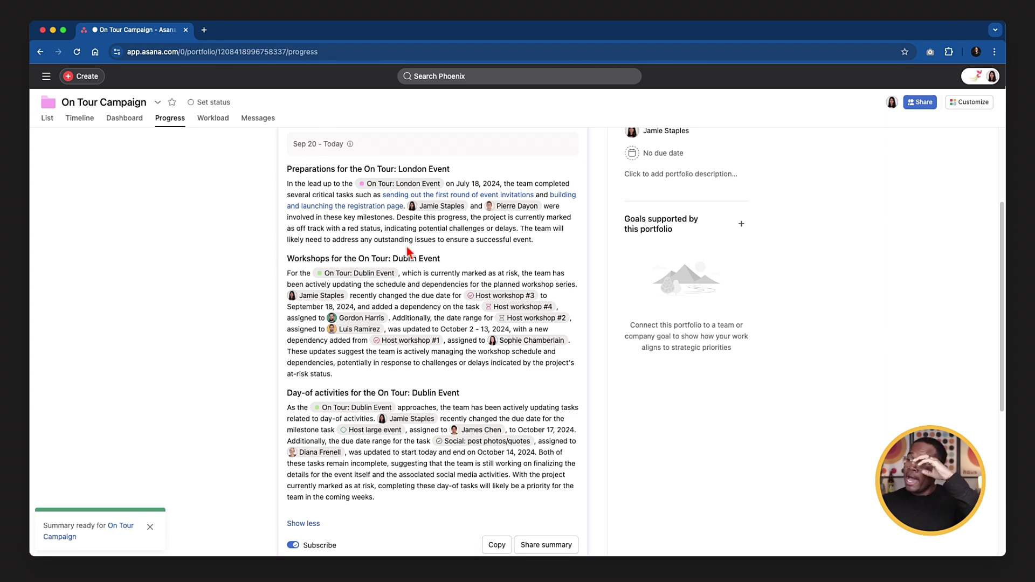
scroll(409, 274, down, 1)
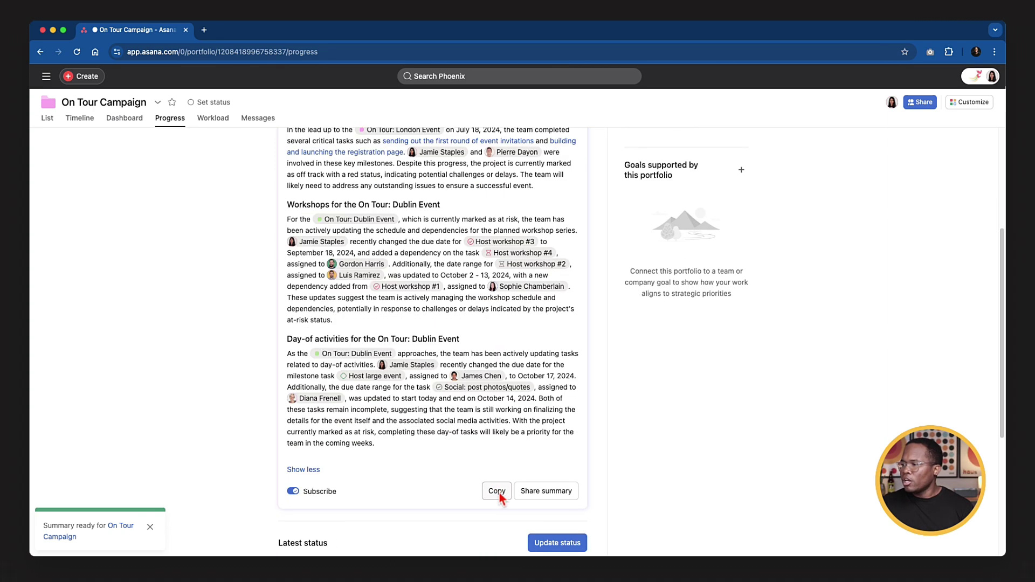
Step: Send the On Tour Campaign summary as a portfolio message and begin a new status update
click(538, 491)
scroll(862, 431, down, 5)
scroll(828, 371, down, 5)
scroll(846, 421, up, 15)
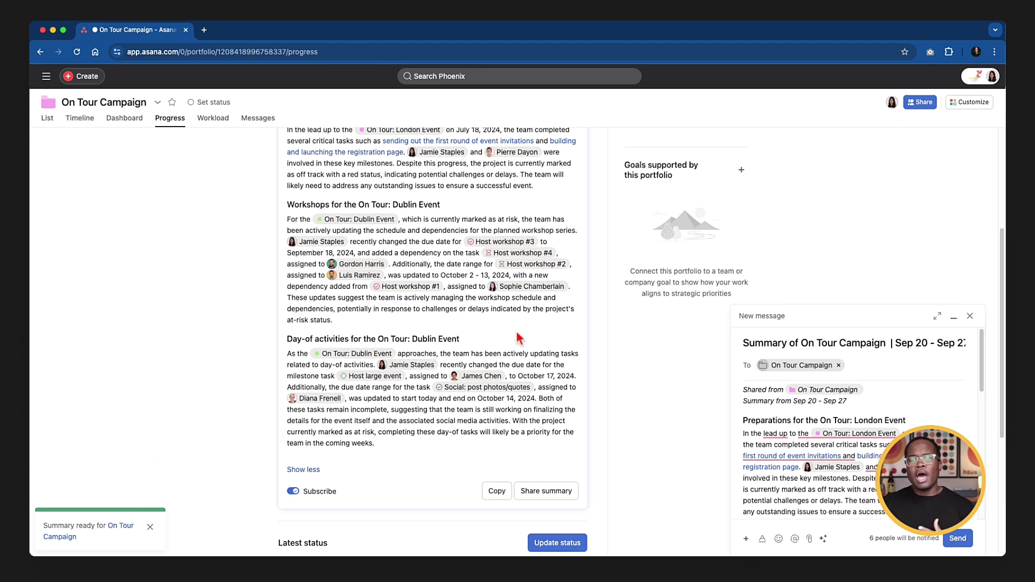
click(958, 538)
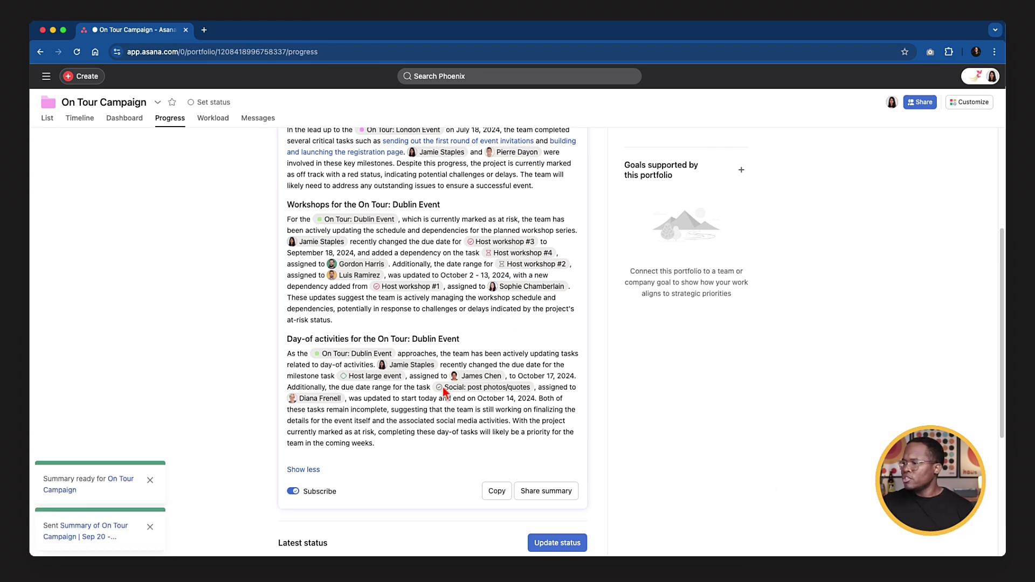
scroll(417, 380, down, 5)
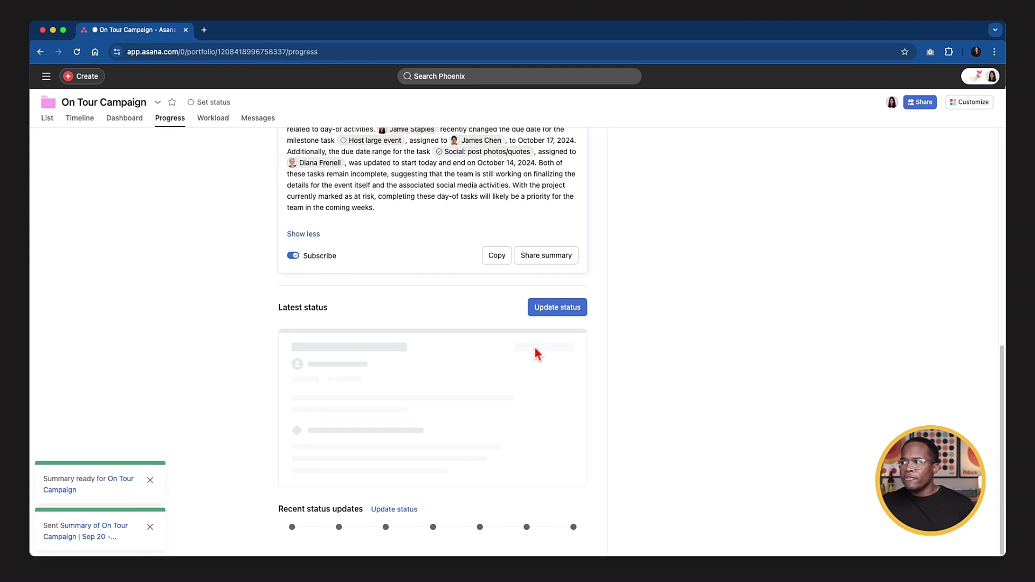
click(575, 310)
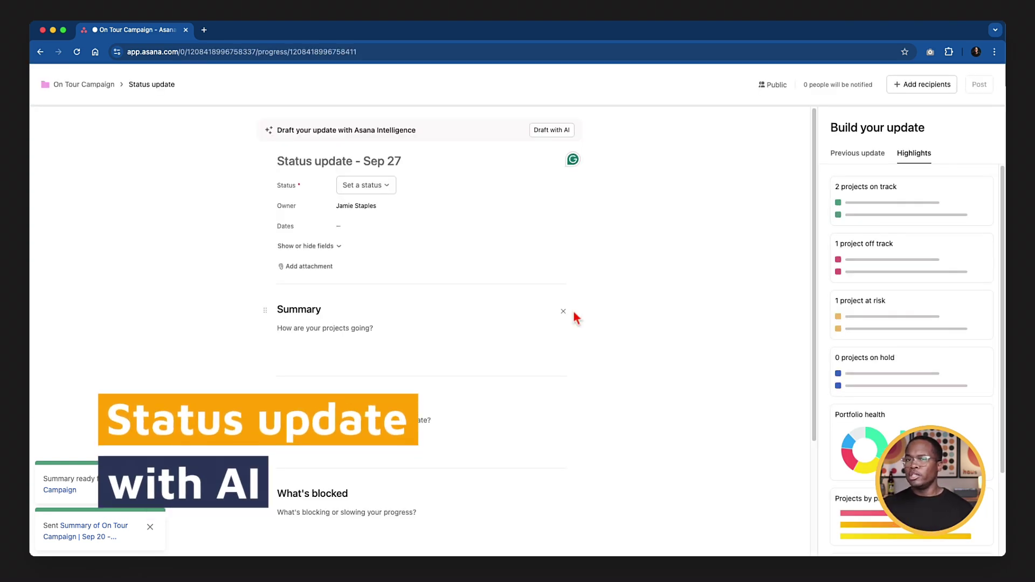
Step: Mark the status update On track and start an AI draft
click(377, 189)
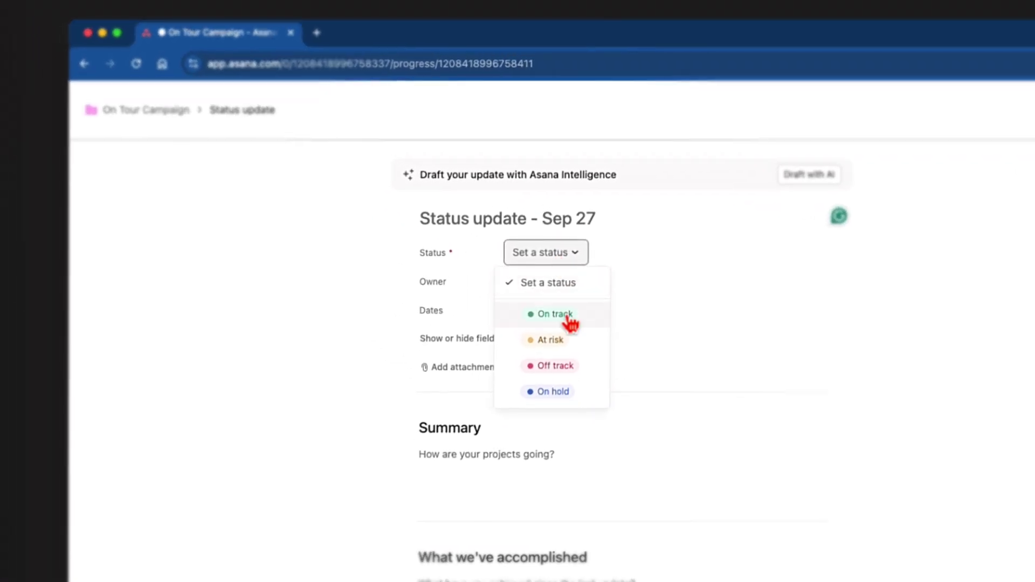
click(566, 318)
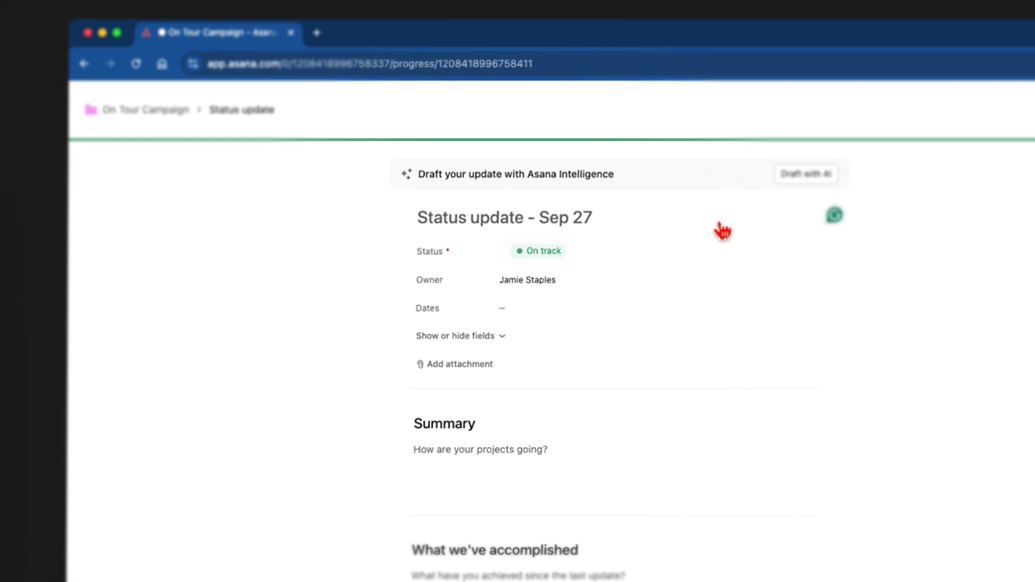
click(804, 173)
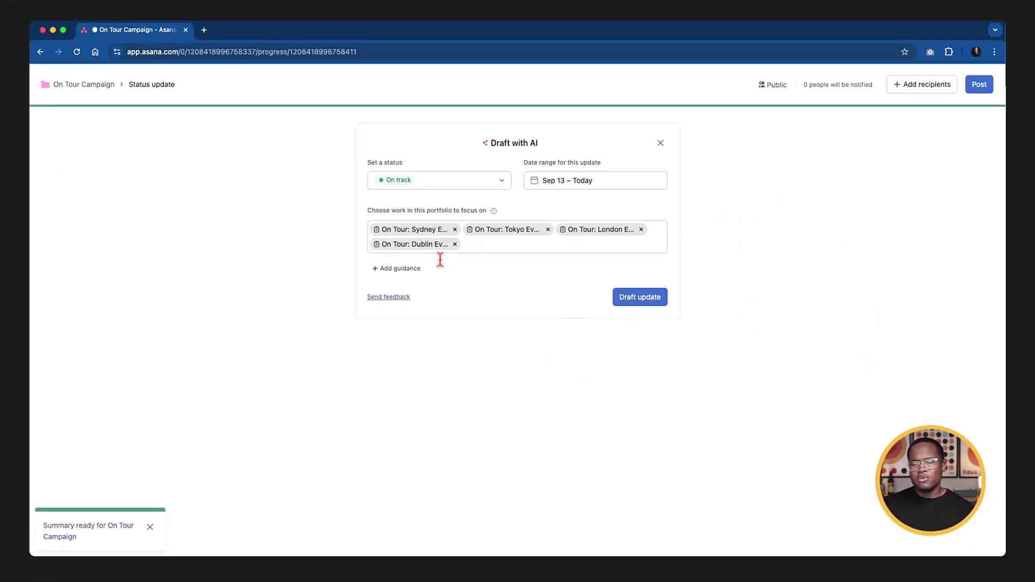
Step: Add guidance on weekly completion percentages by event type and generate the AI draft
click(412, 269)
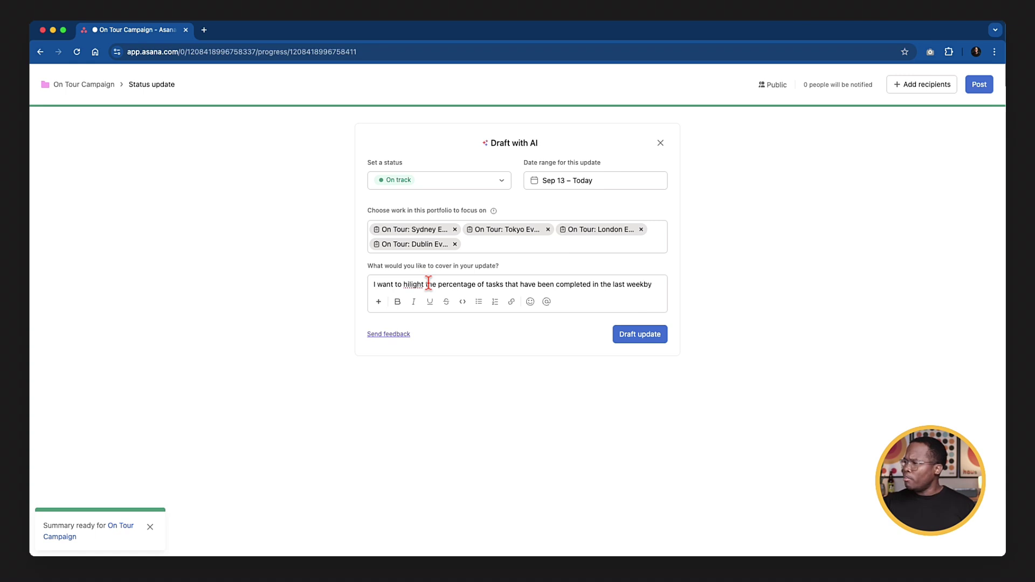
text(by event type.)
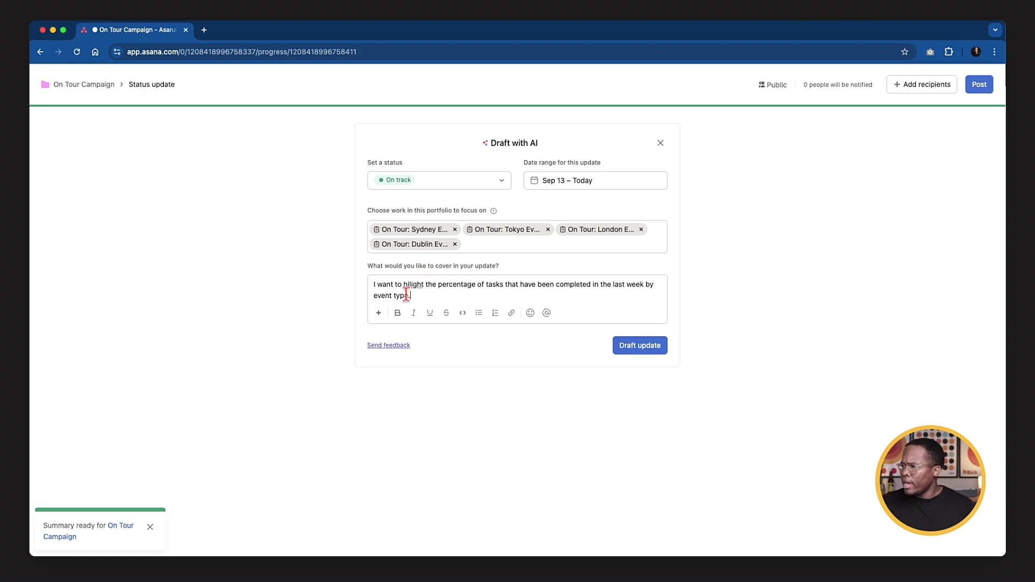
right_click(411, 287)
click(396, 292)
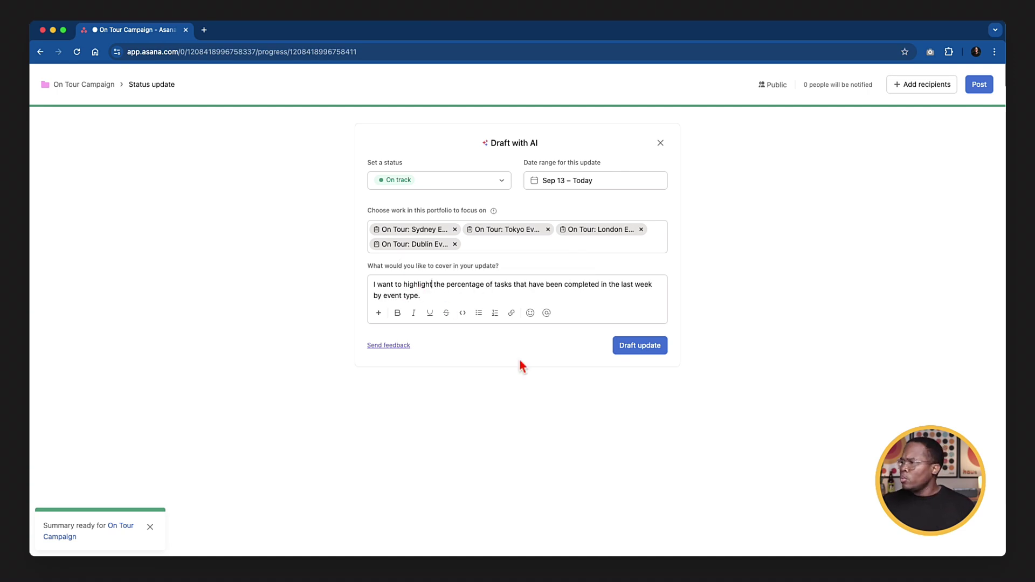
click(650, 349)
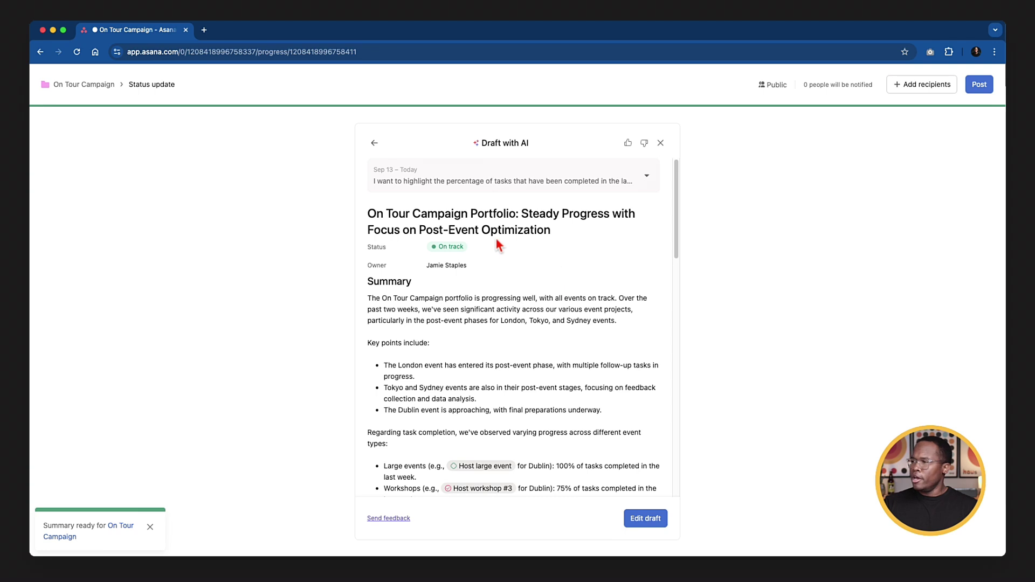
drag(410, 315, 373, 298)
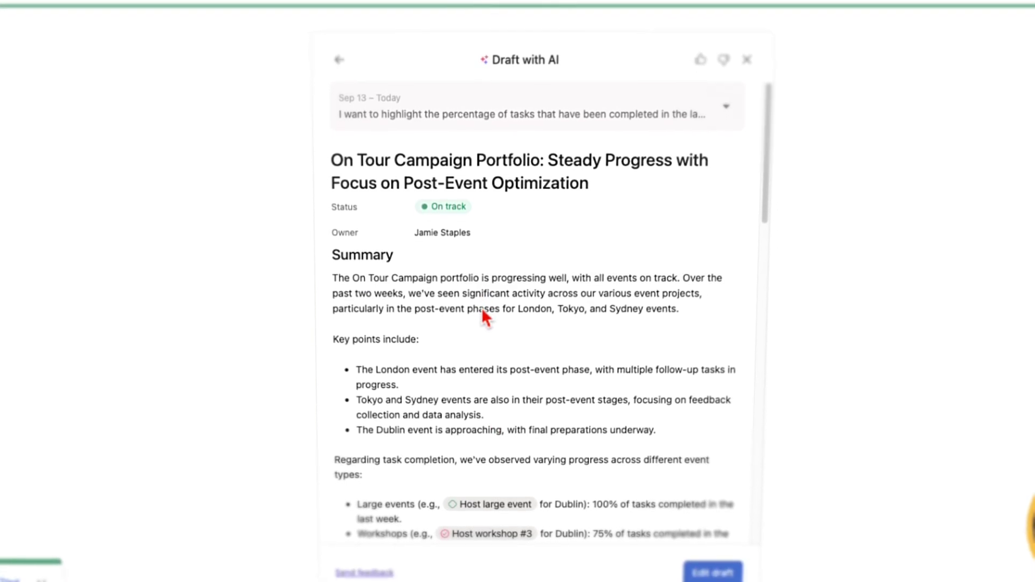
scroll(475, 301, down, 5)
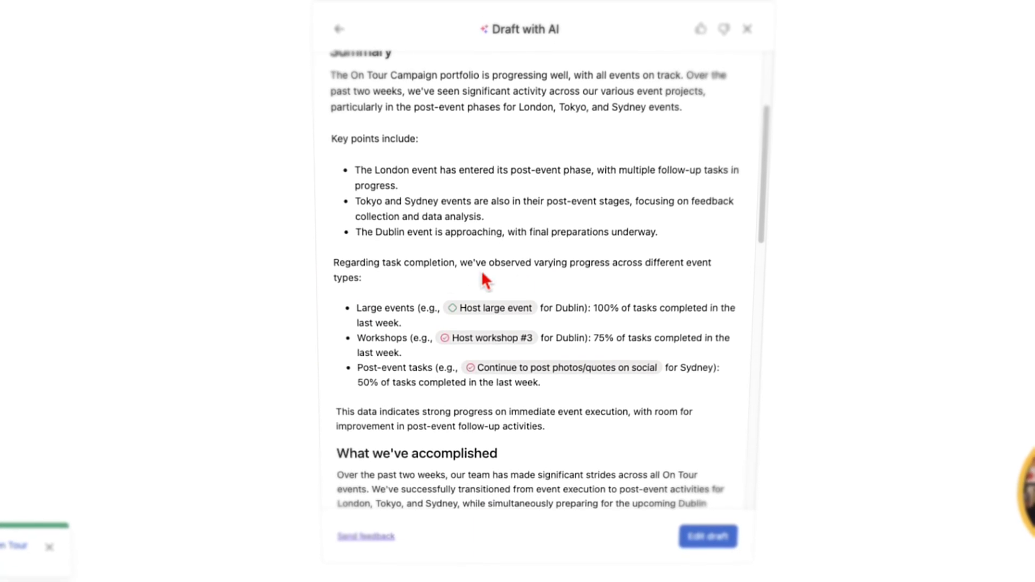
drag(355, 300, 426, 302)
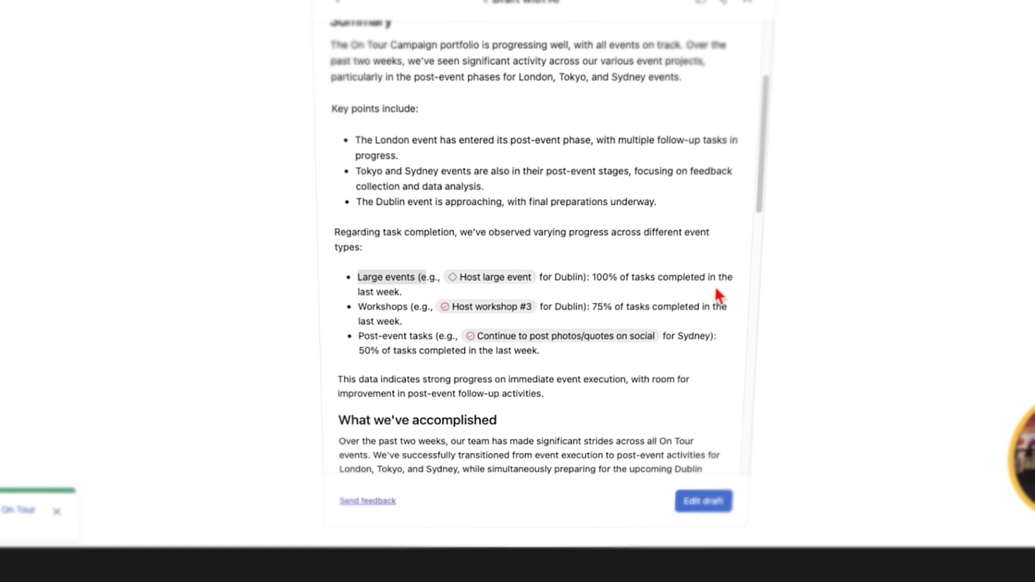
drag(369, 296, 400, 306)
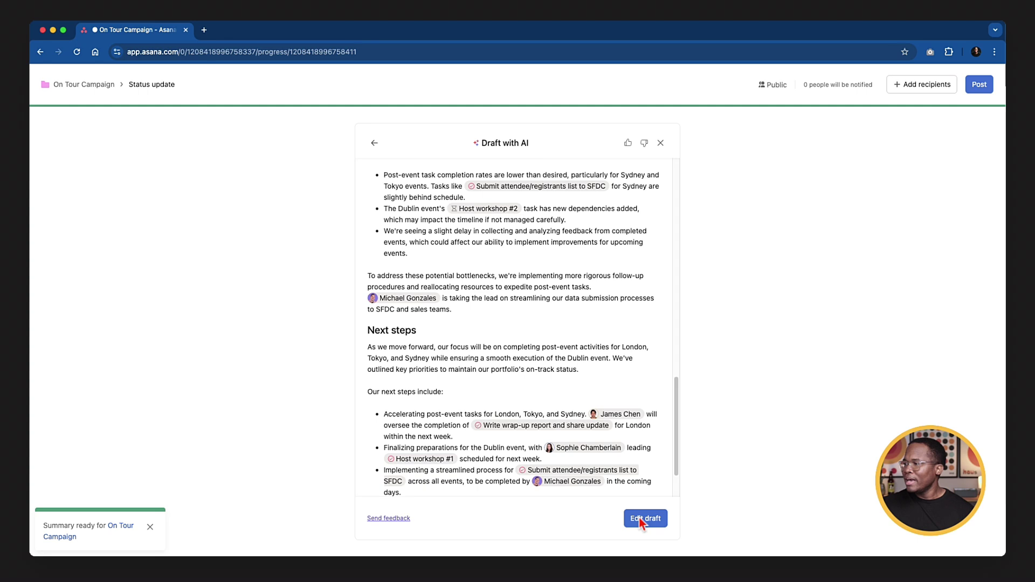
Step: Edit the AI draft, insert Projects at risk and Portfolio health highlights, and post it
click(642, 519)
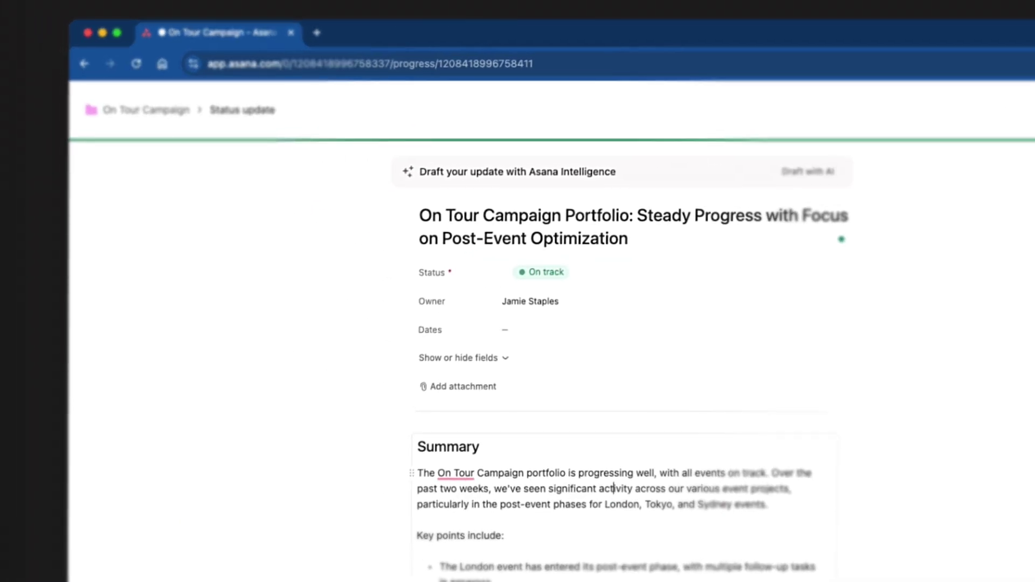
scroll(625, 361, down, 15)
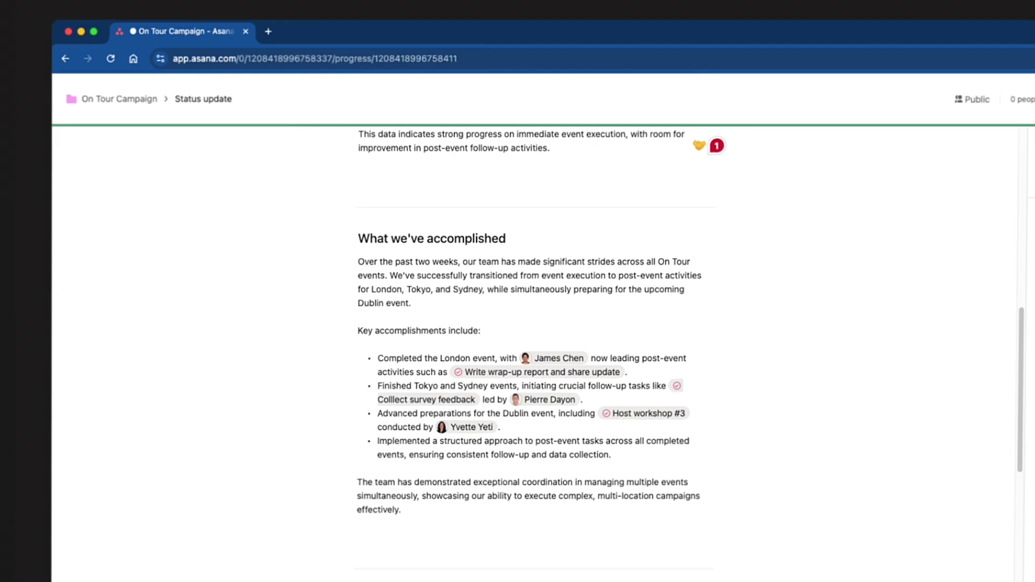
drag(1032, 331, 455, 551)
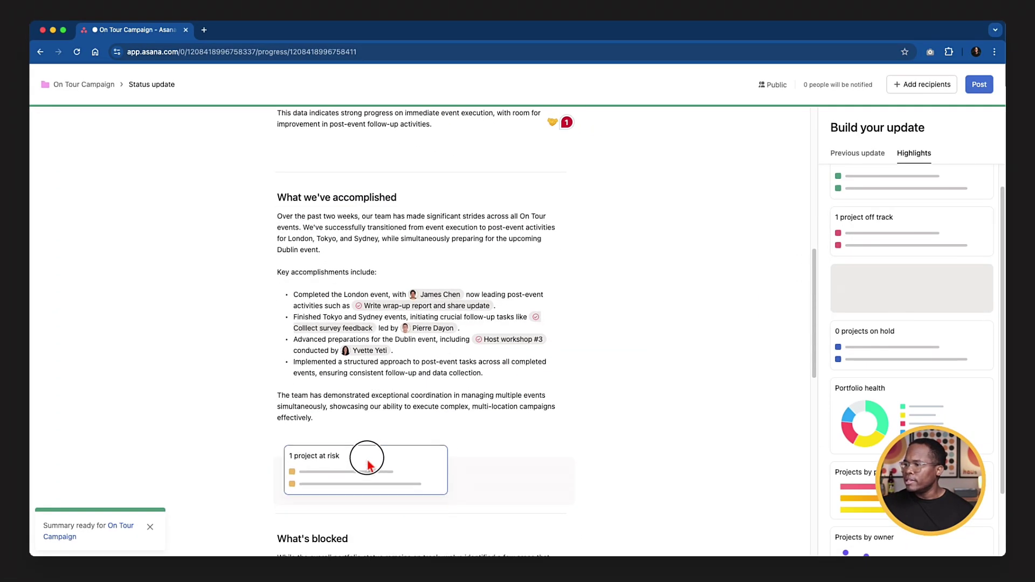
drag(370, 464, 369, 455)
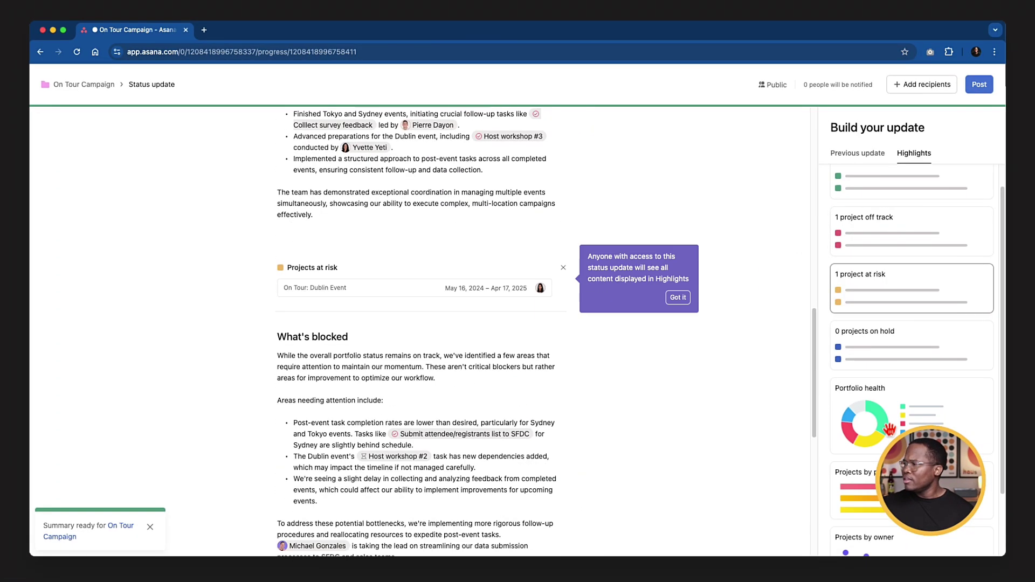
mouse_move(897, 426)
mouse_down()
mouse_move(765, 355)
mouse_move(373, 294)
mouse_up()
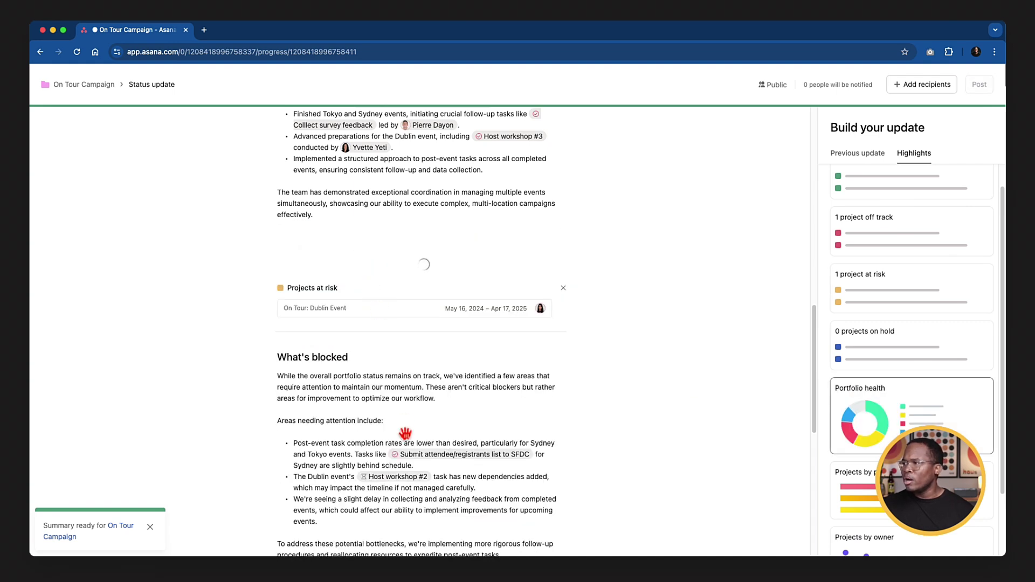
scroll(406, 426, up, 15)
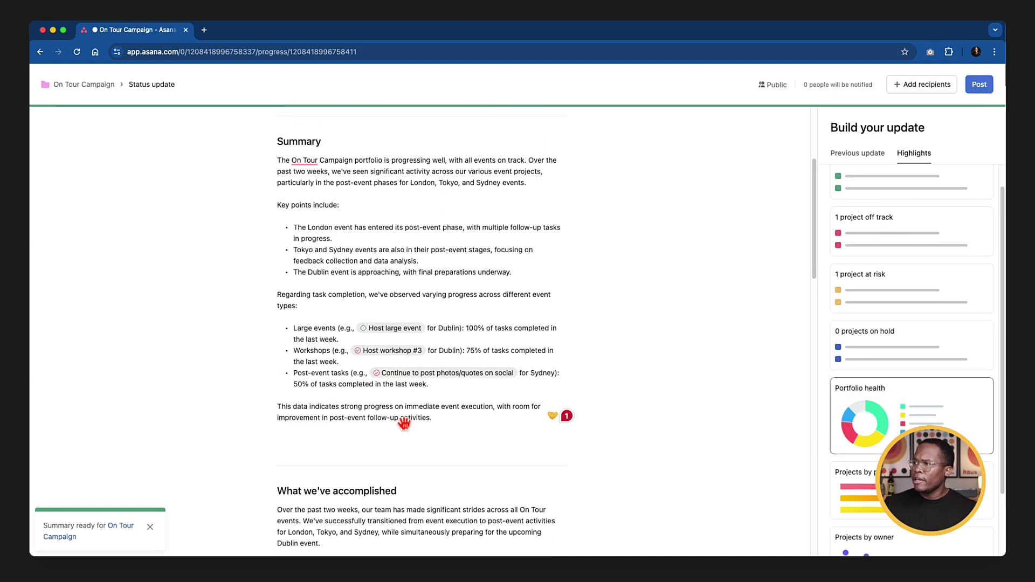
click(981, 89)
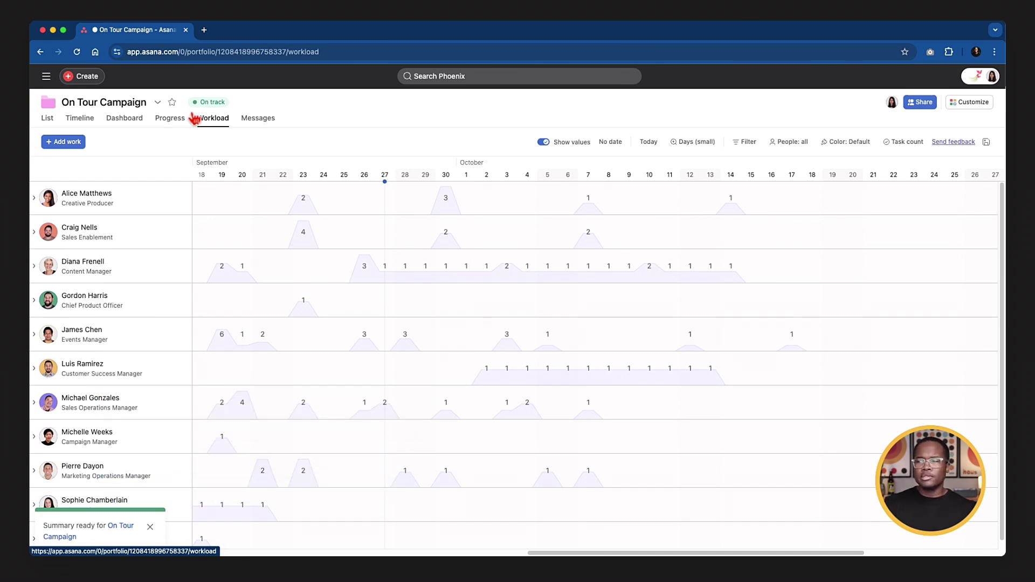
Step: Expand the Content Manager's row to show her tasks across the four event projects
click(34, 268)
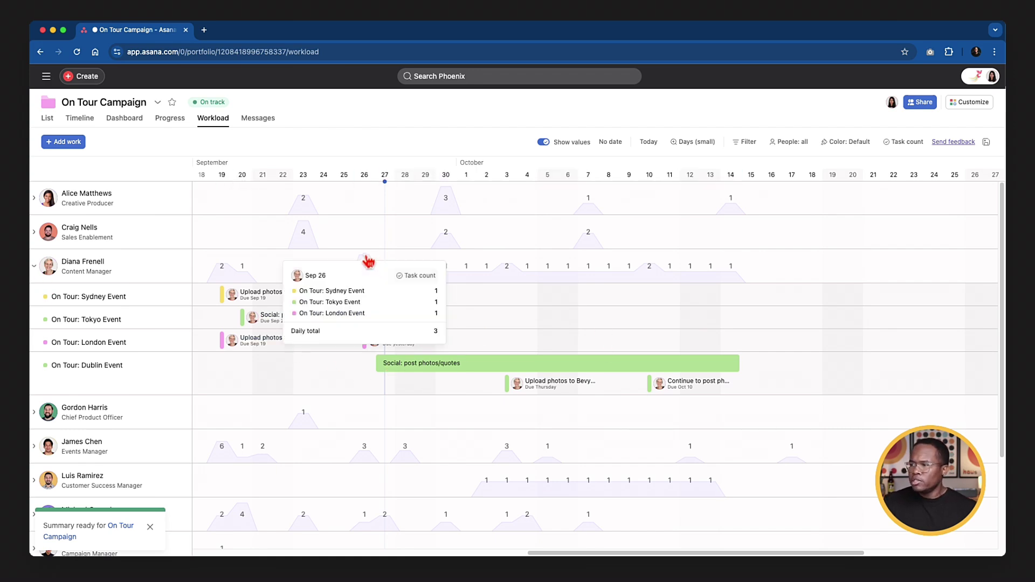
mouse_move(369, 264)
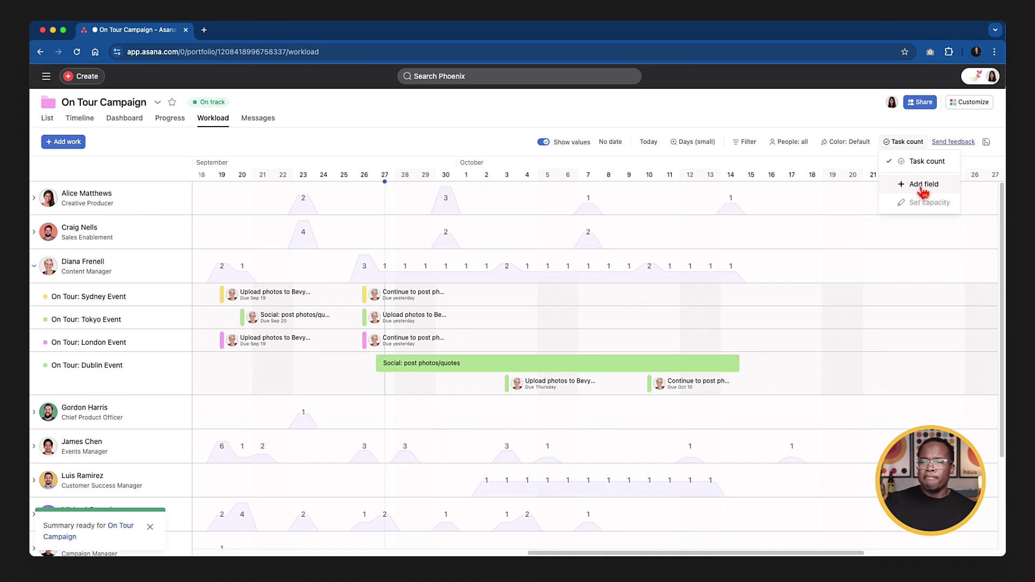
Step: Measure workload by Estimated time, adding that field to the portfolio's projects
click(923, 186)
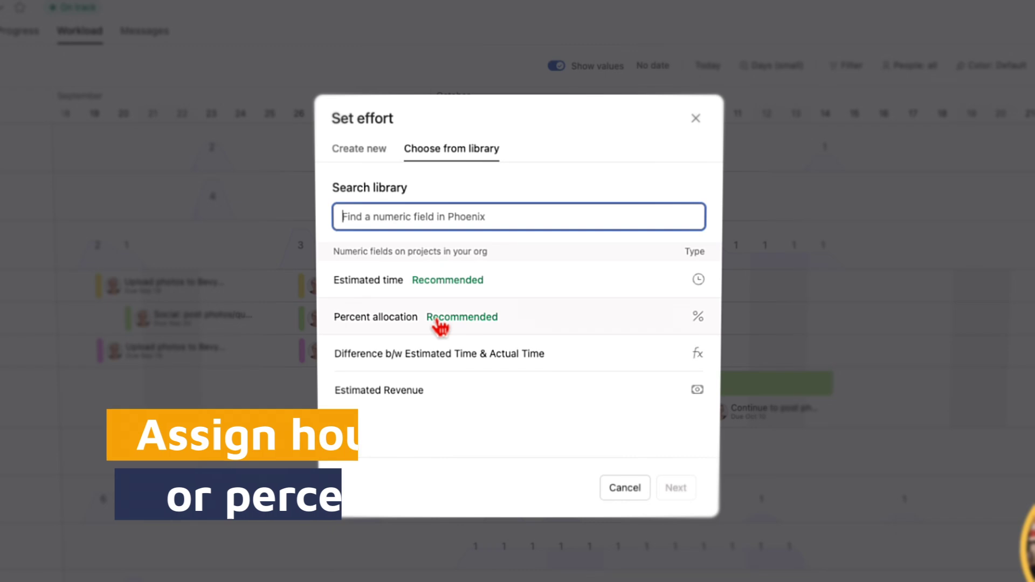
click(416, 282)
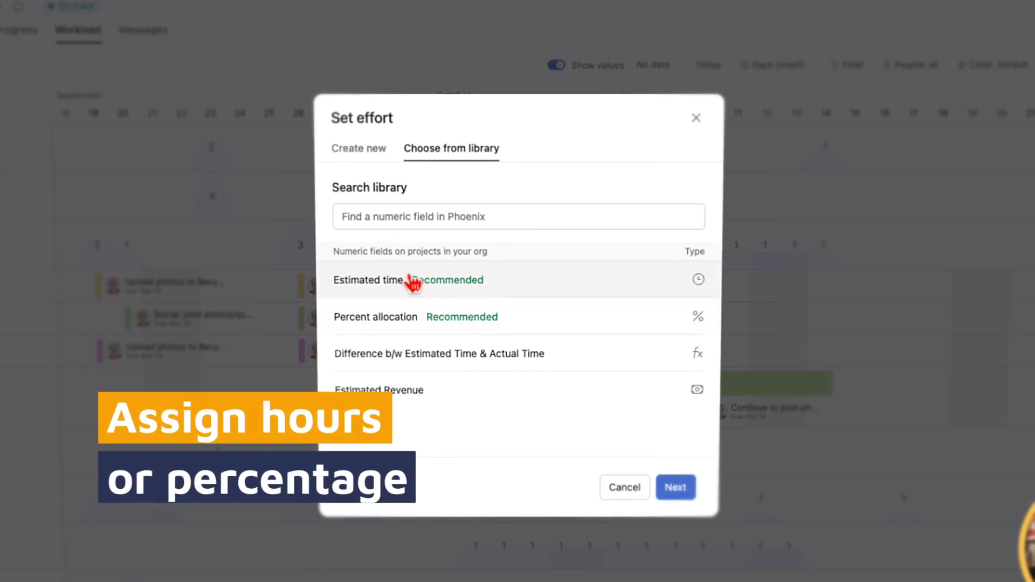
click(681, 488)
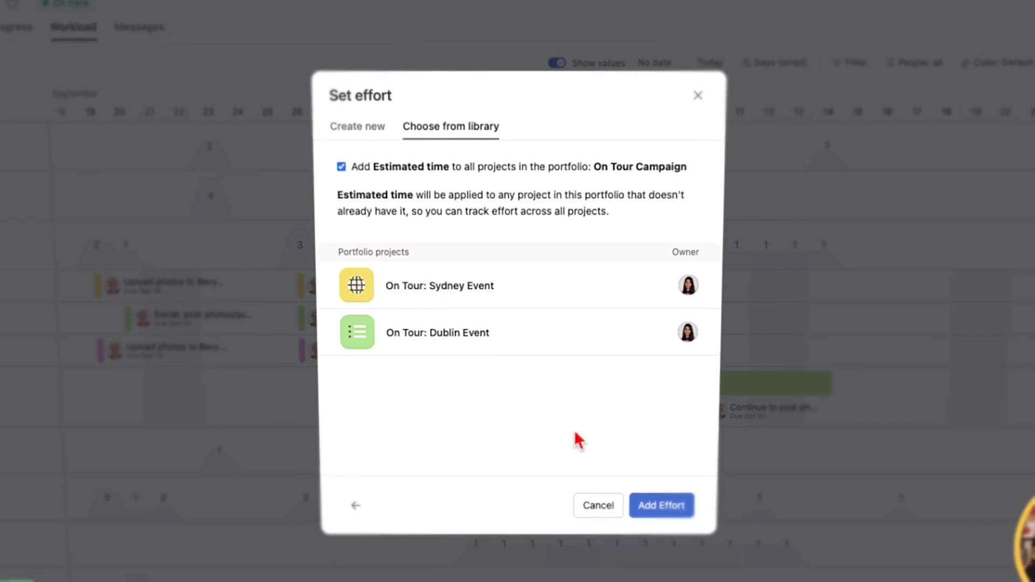
click(672, 508)
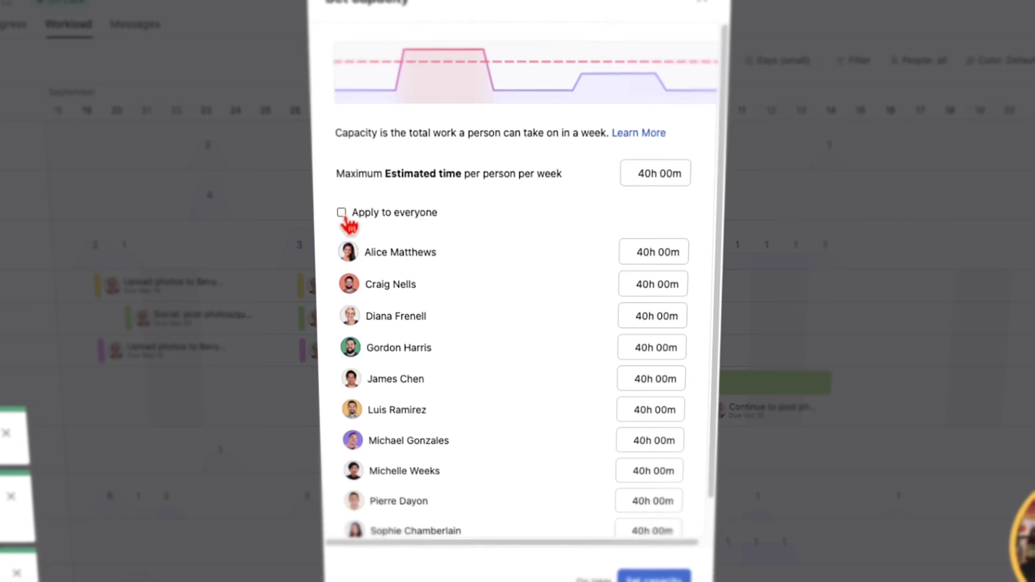
Step: Set the Customer Success Manager's weekly capacity to 15:00 and save the capacities
click(636, 252)
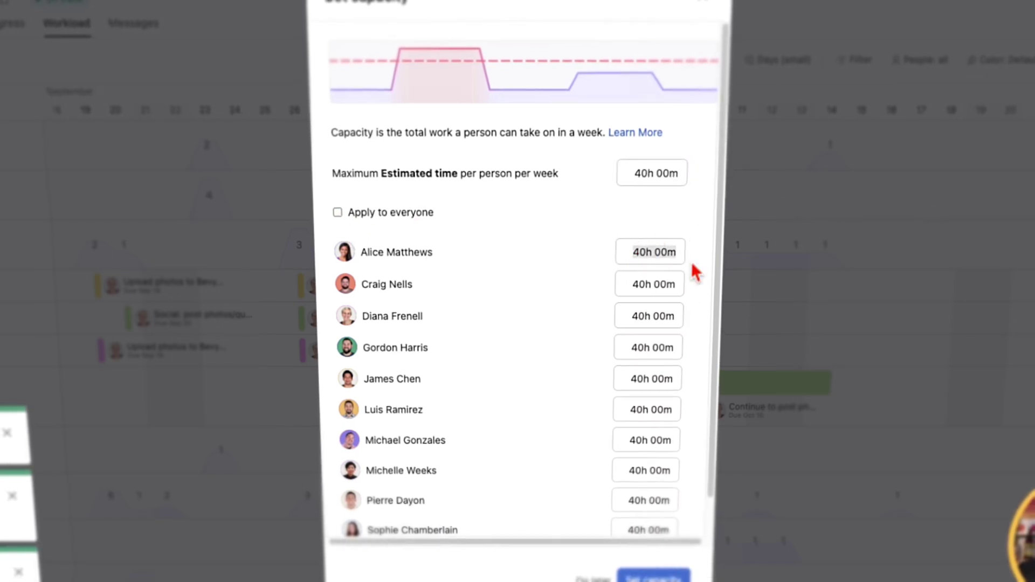
click(666, 255)
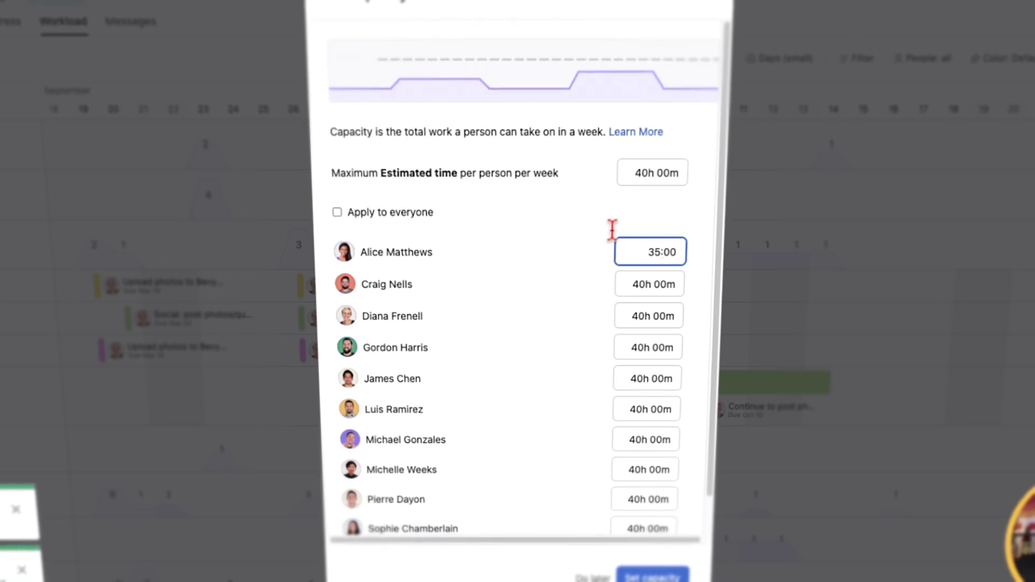
click(669, 409)
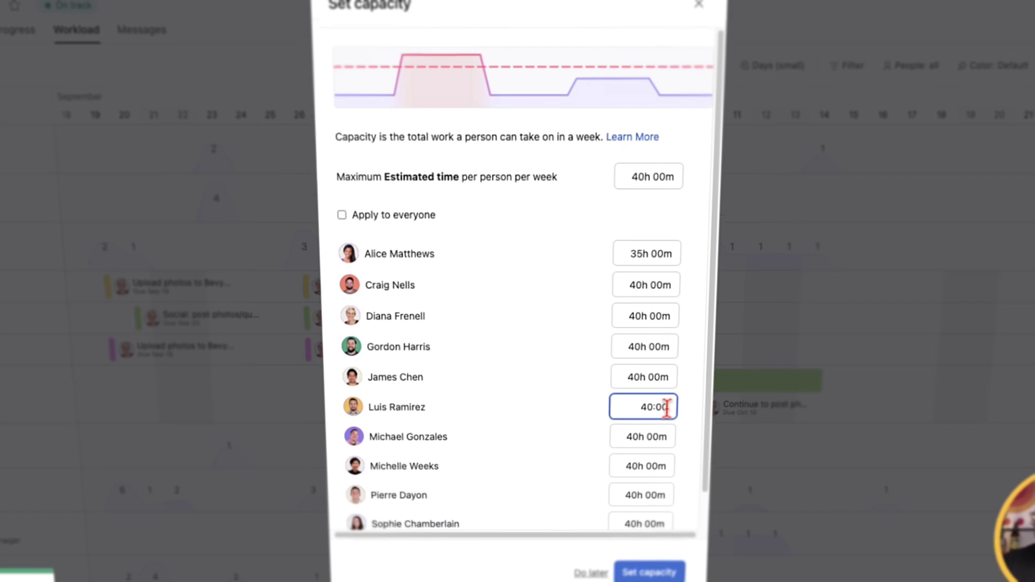
text(15:00)
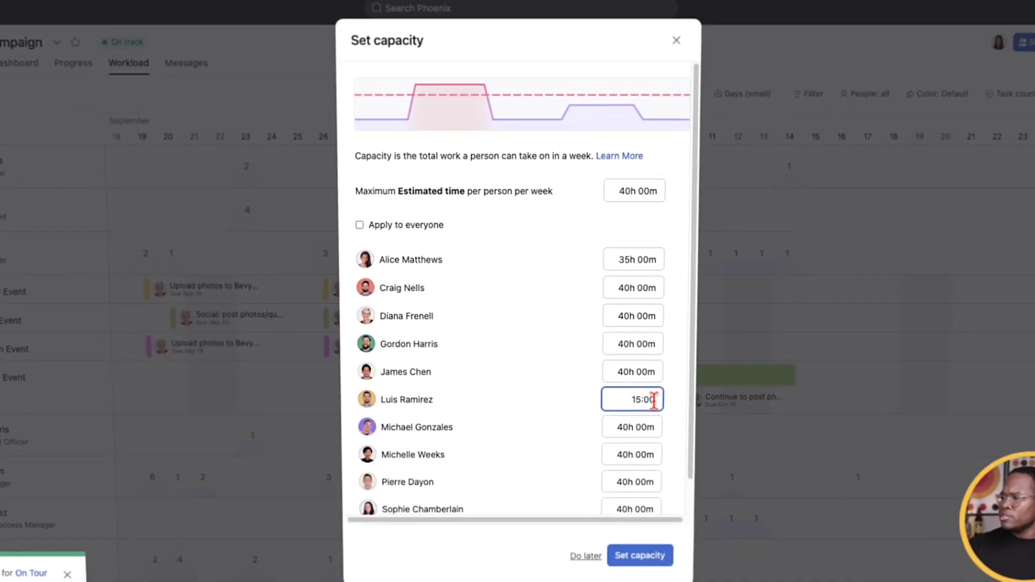
click(630, 555)
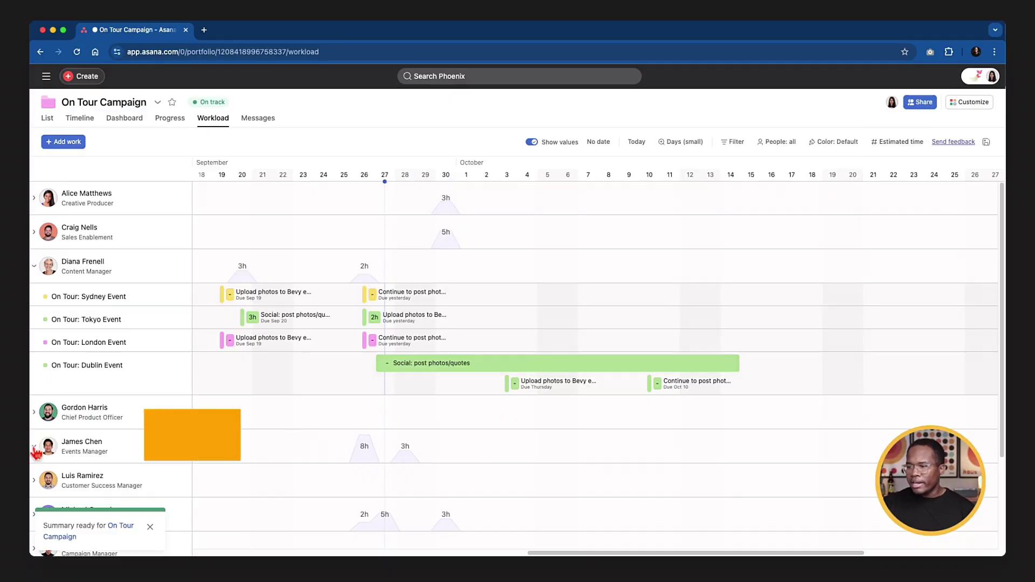
Step: Move Social: post photos/quotes onto the events manager's Dublin row for Oct 1–14
click(34, 447)
scroll(440, 209, down, 3)
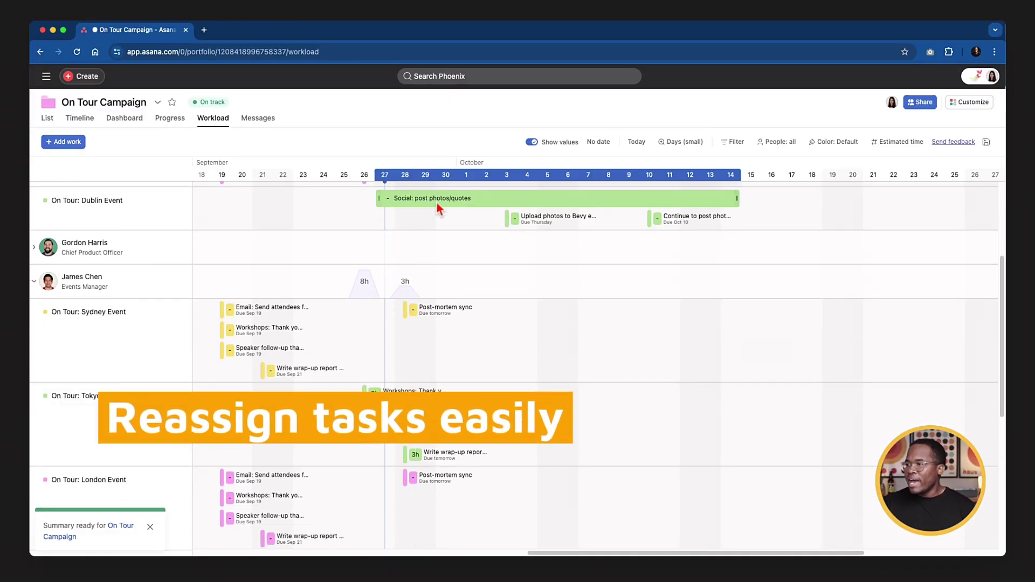
drag(461, 199, 430, 463)
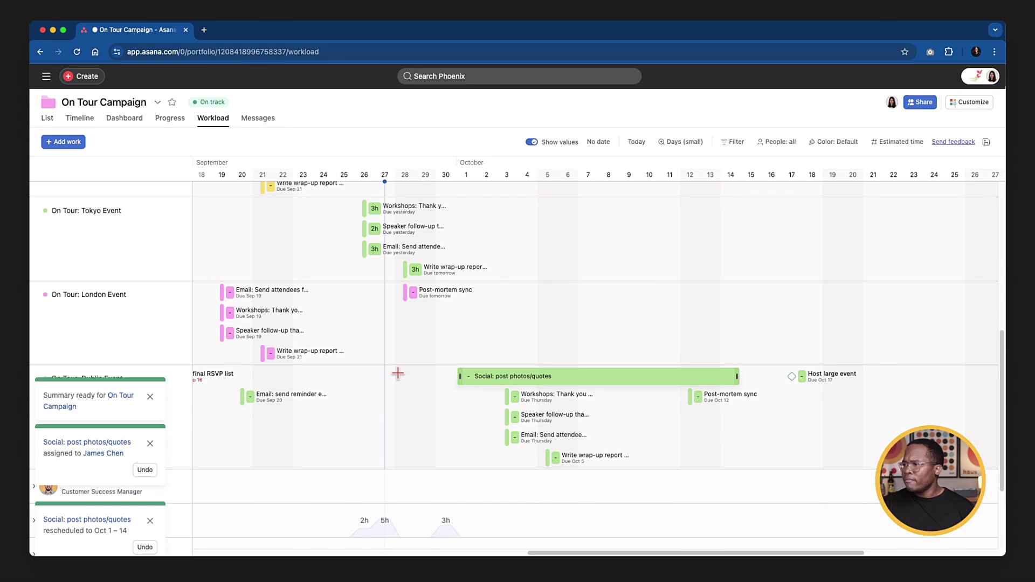
scroll(386, 370, up, 4)
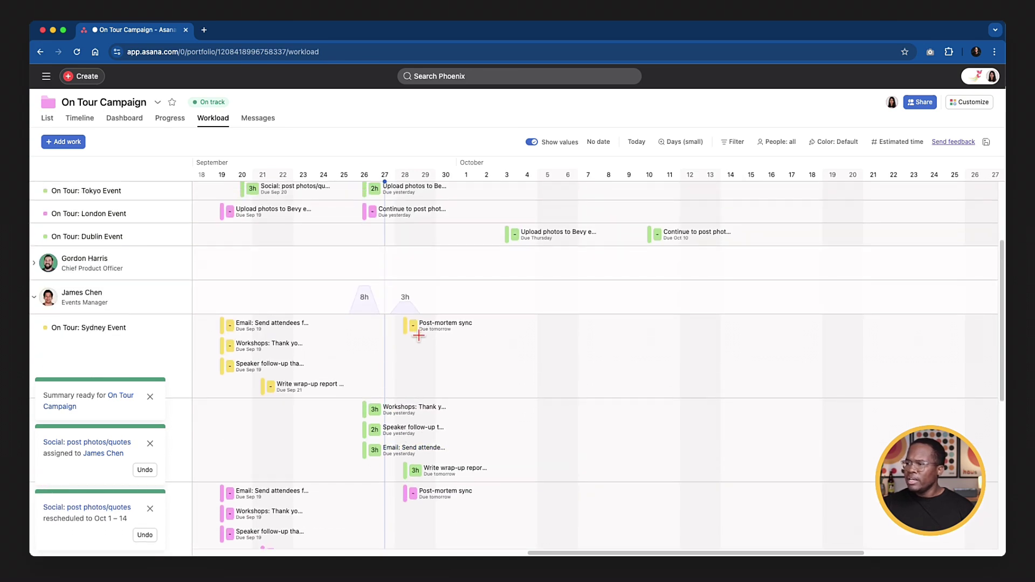
Step: Give the Post-mortem sync task a 1-hour estimated time
click(407, 328)
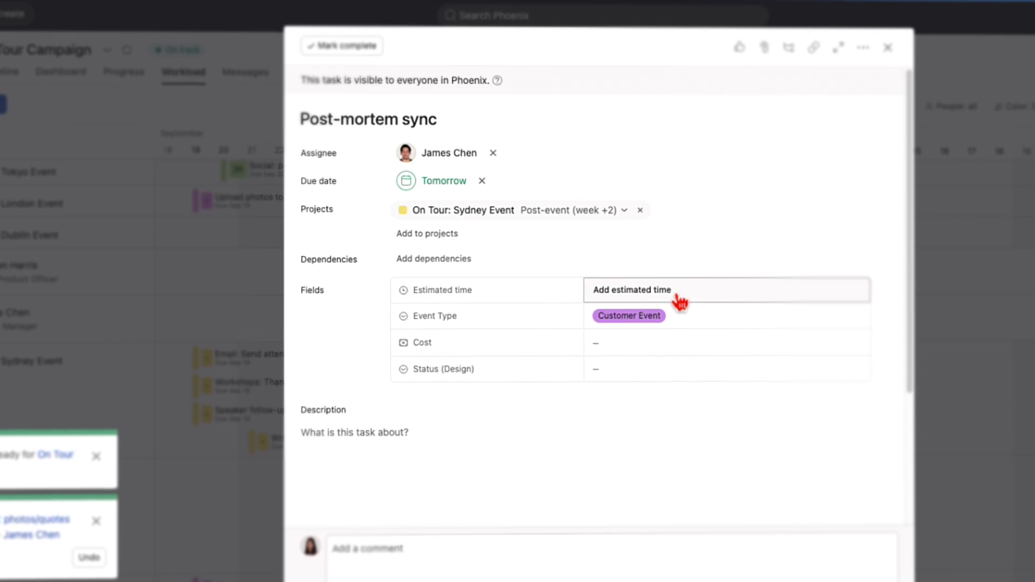
click(658, 289)
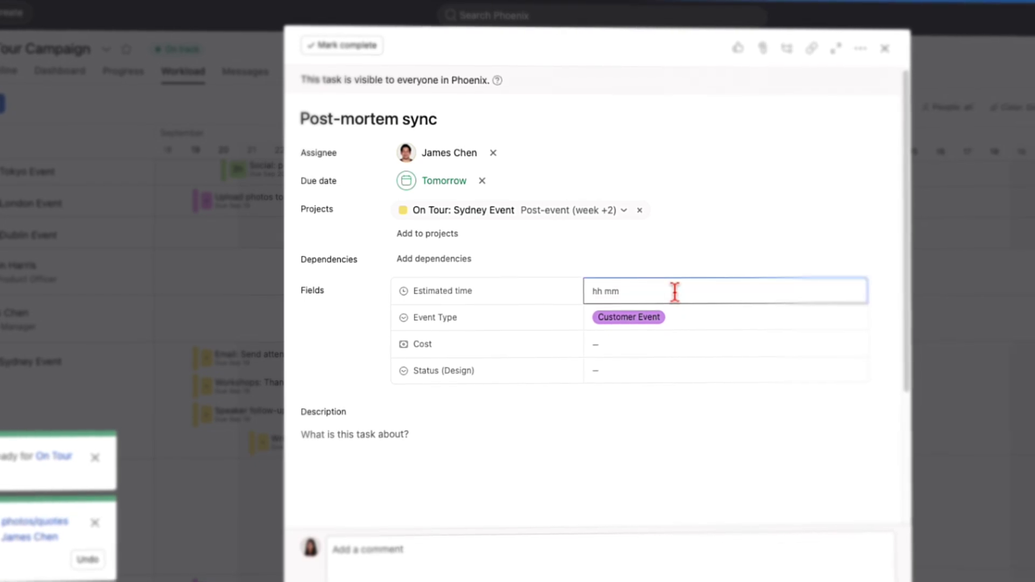
text(5)
click(683, 336)
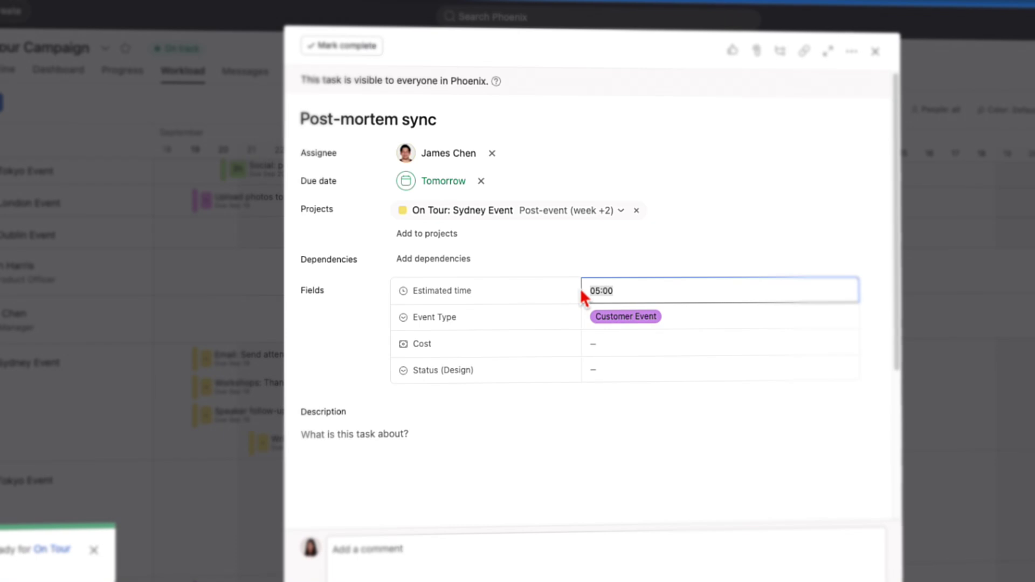
text(1)
click(620, 346)
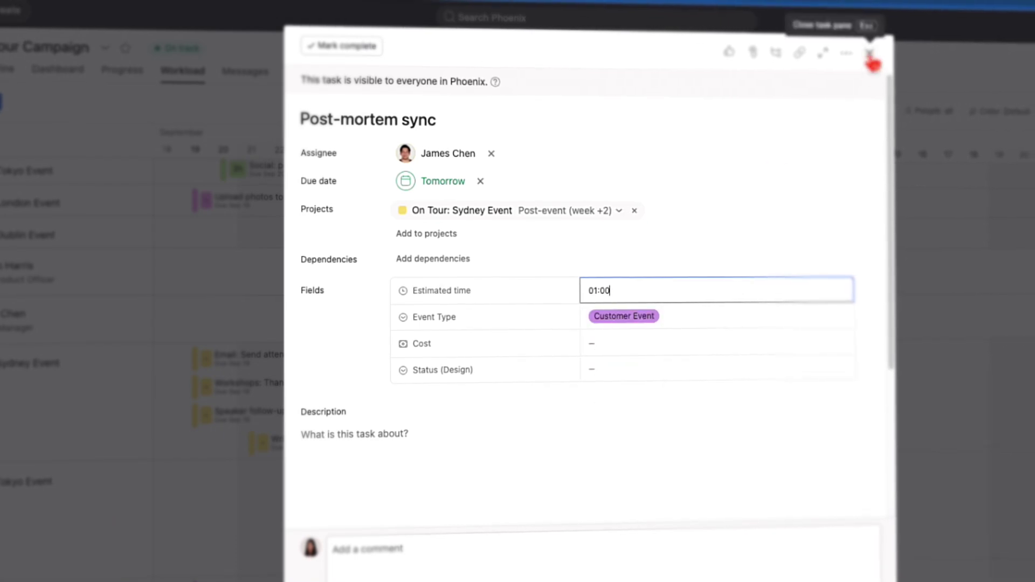
click(869, 56)
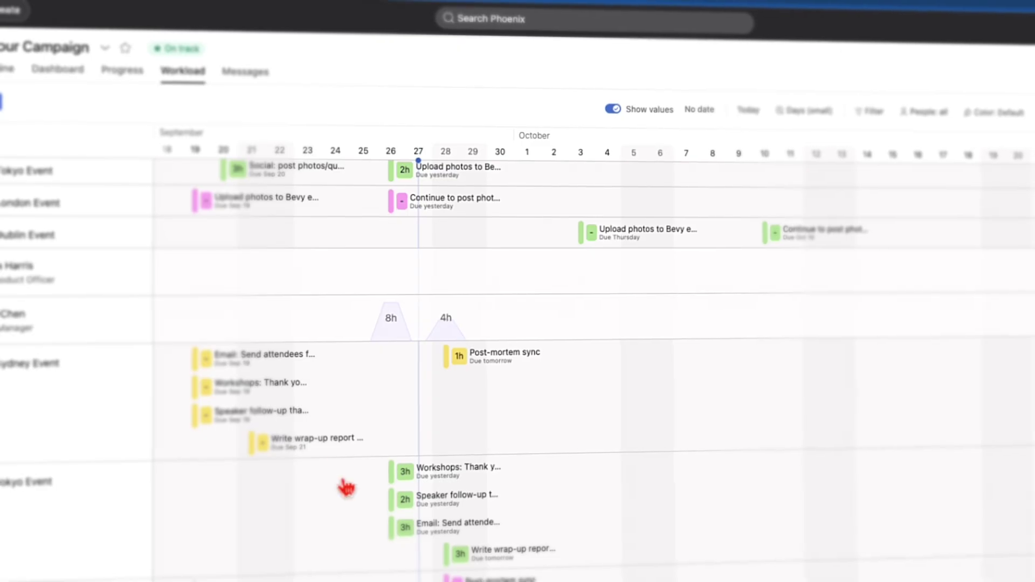
mouse_move(391, 319)
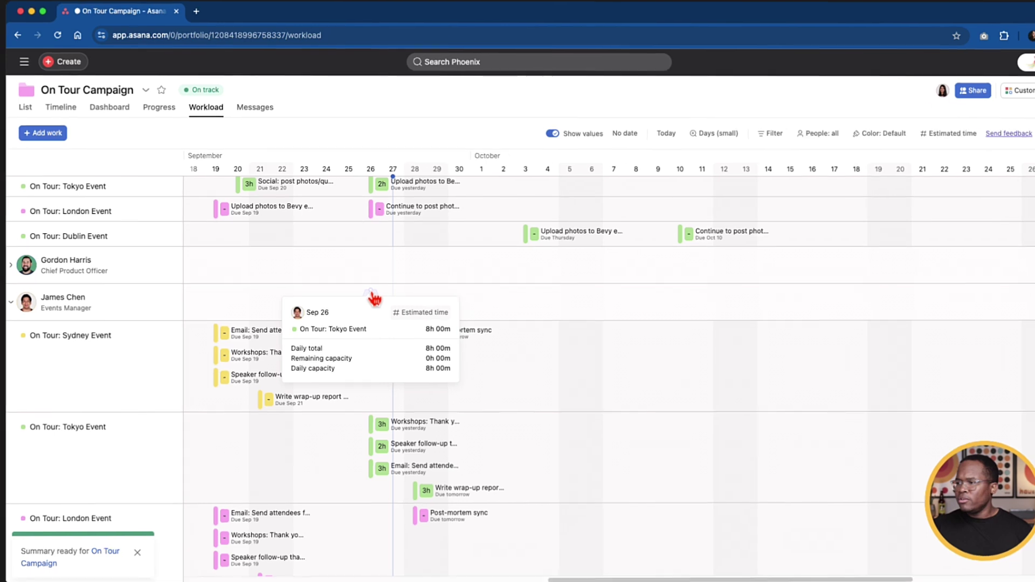
mouse_move(430, 314)
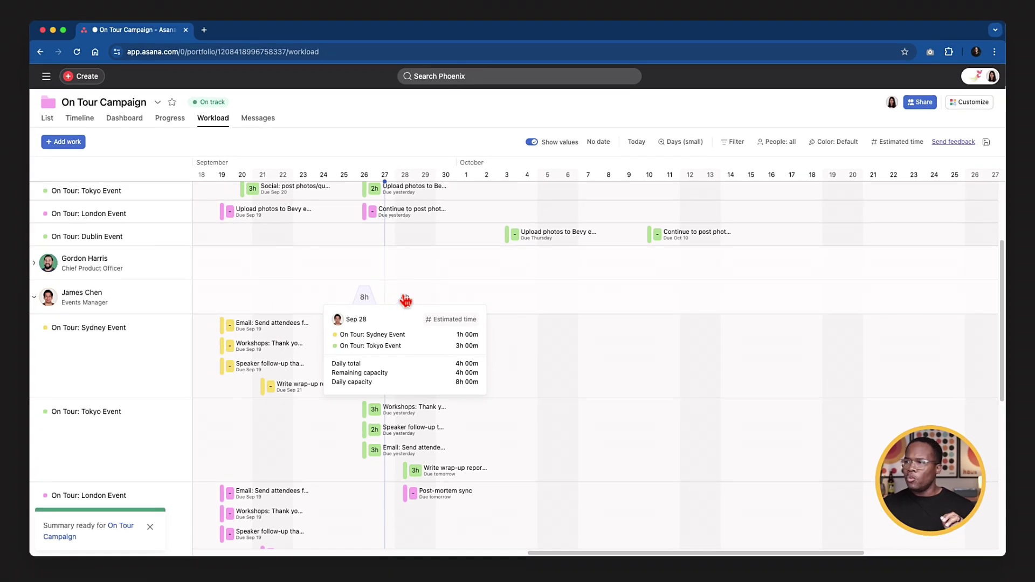
Step: Review the posted status update on the Messages tab and open a new message to members
click(262, 124)
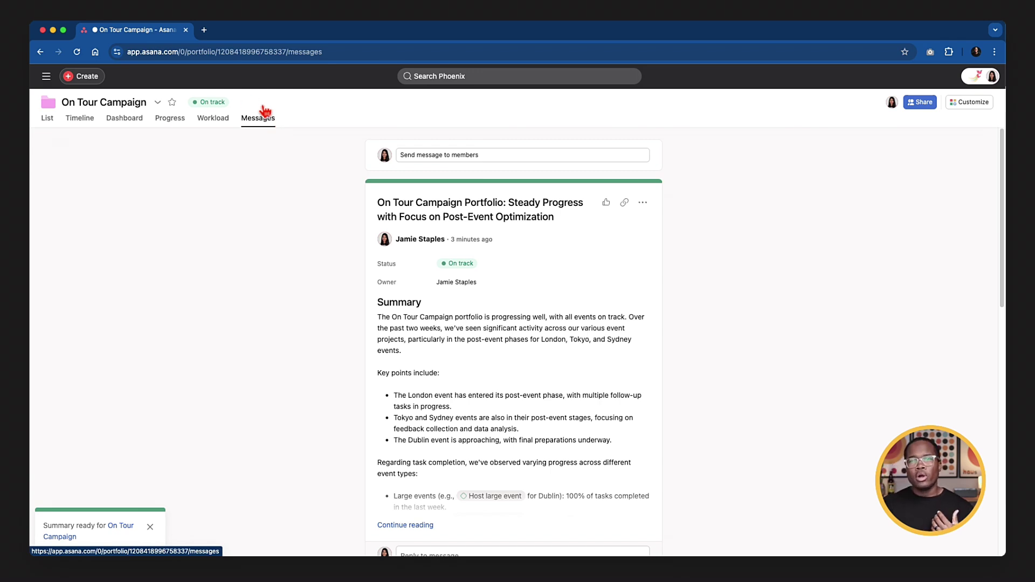
scroll(554, 254, down, 8)
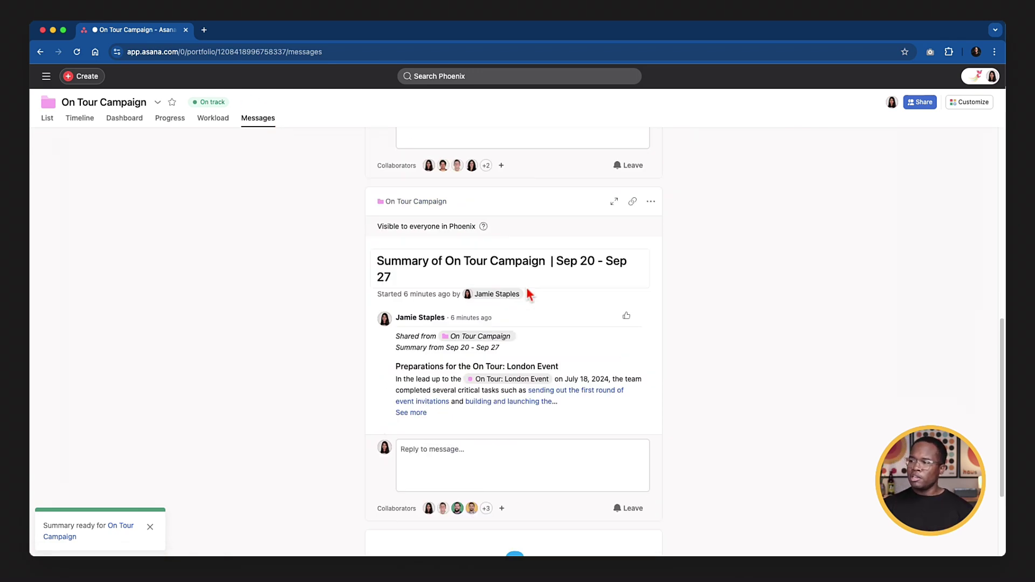
scroll(503, 323, up, 8)
click(461, 156)
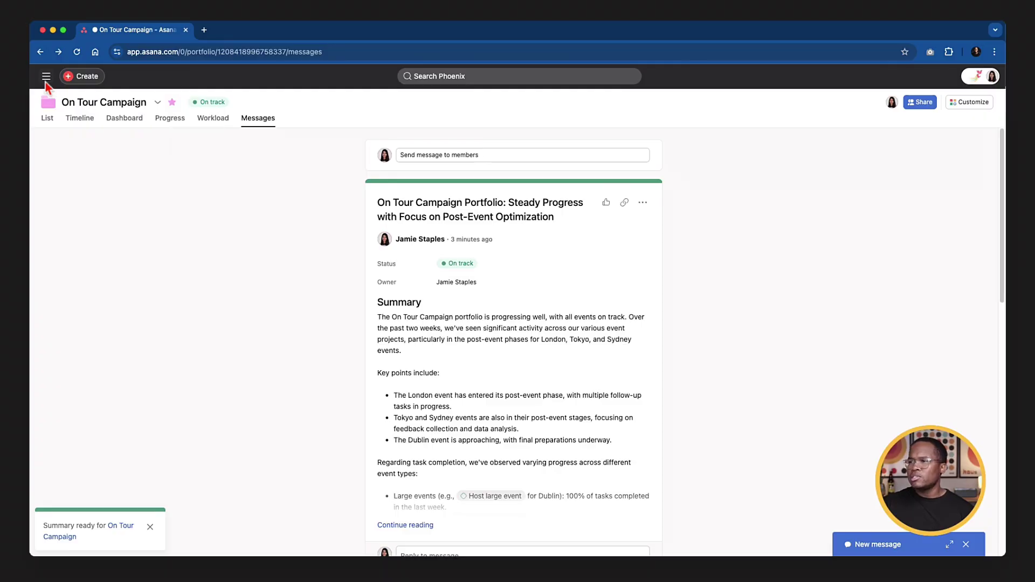
Step: Open the sidebar and unstar, then re-star, the On Tour Campaign portfolio
click(46, 77)
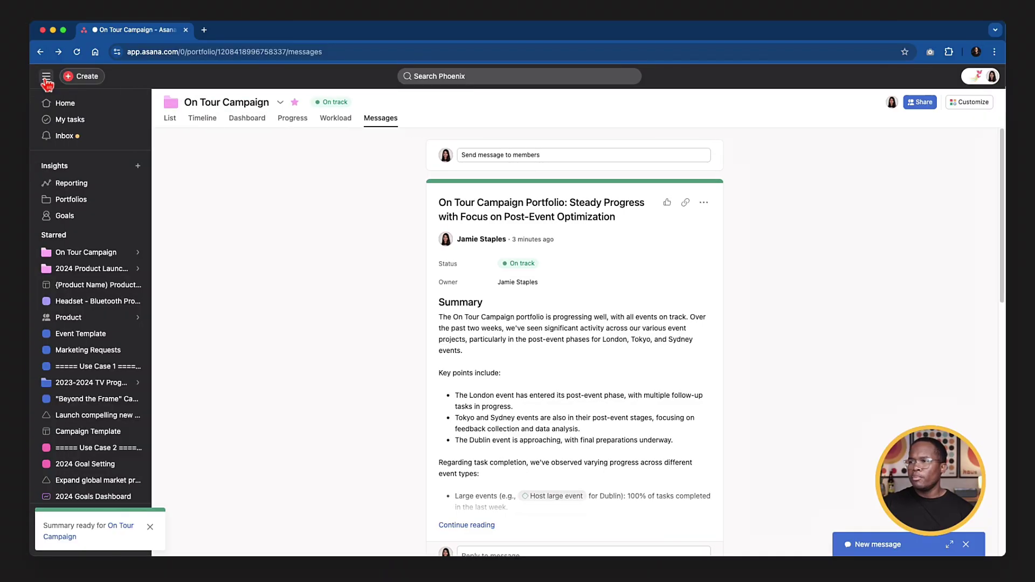
click(296, 103)
click(295, 103)
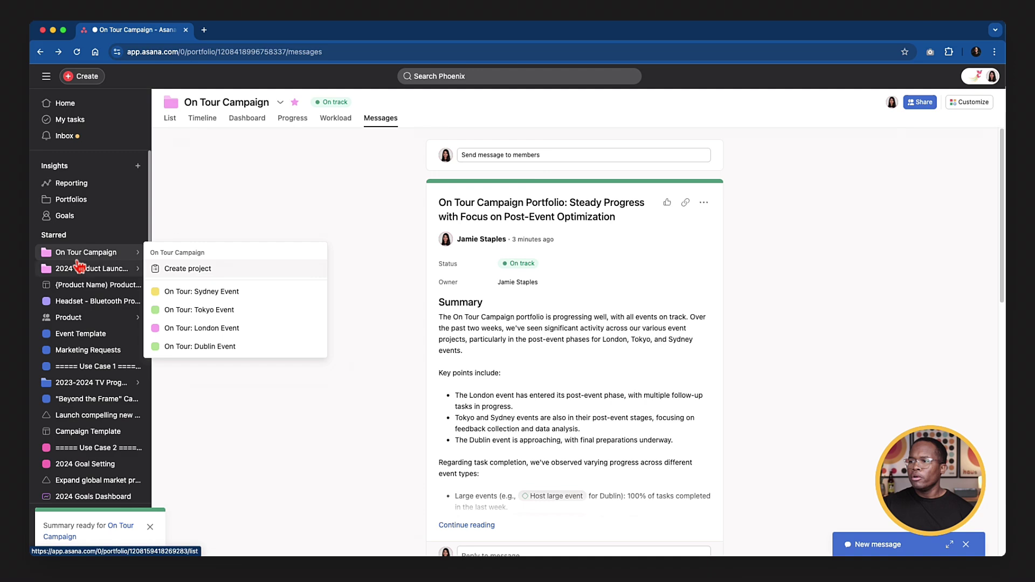
mouse_move(348, 168)
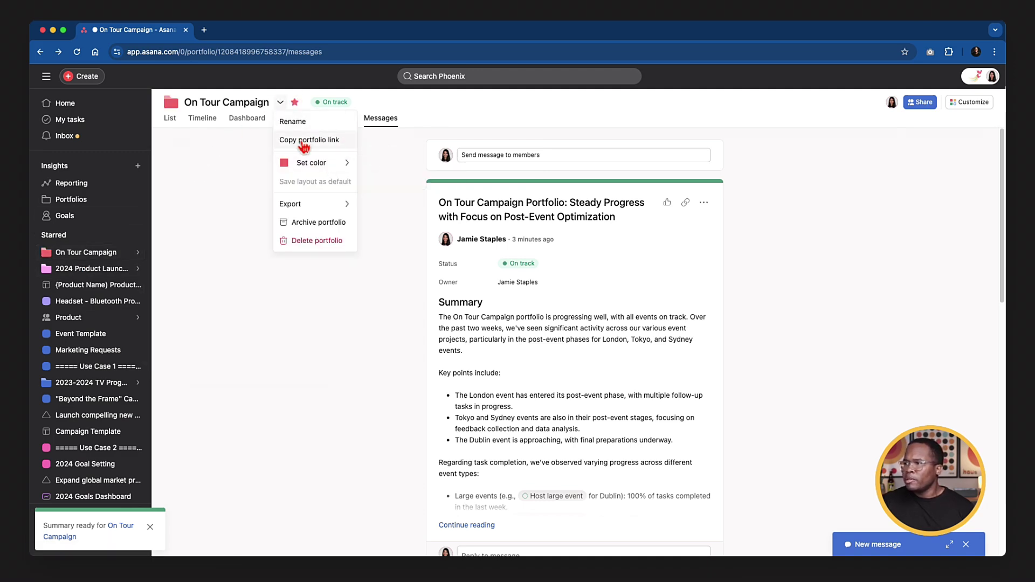
mouse_move(319, 208)
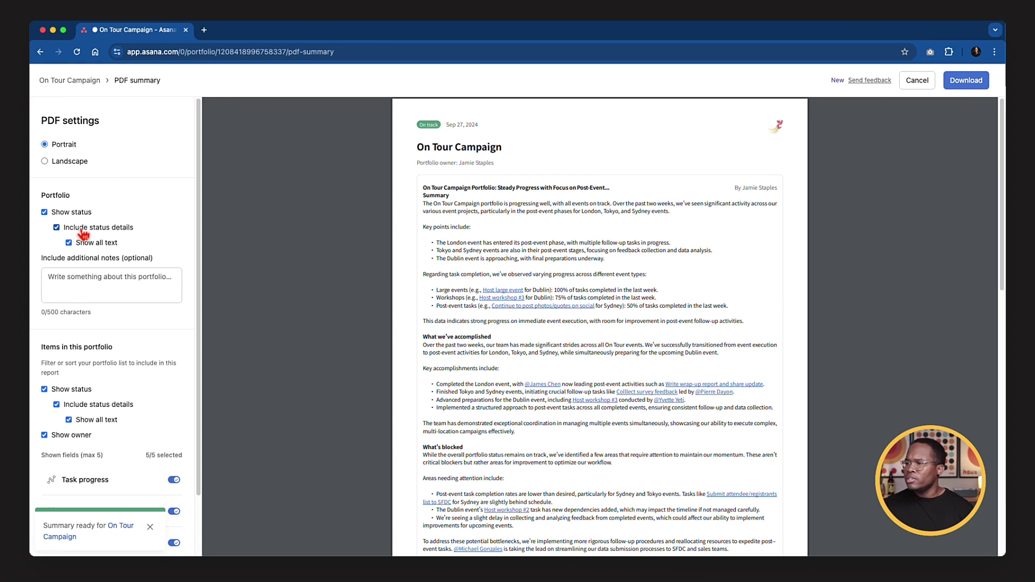
Step: Scroll through the PDF preview, then download it as 'On Tour Campaign .pdf'
scroll(84, 233, down, 2)
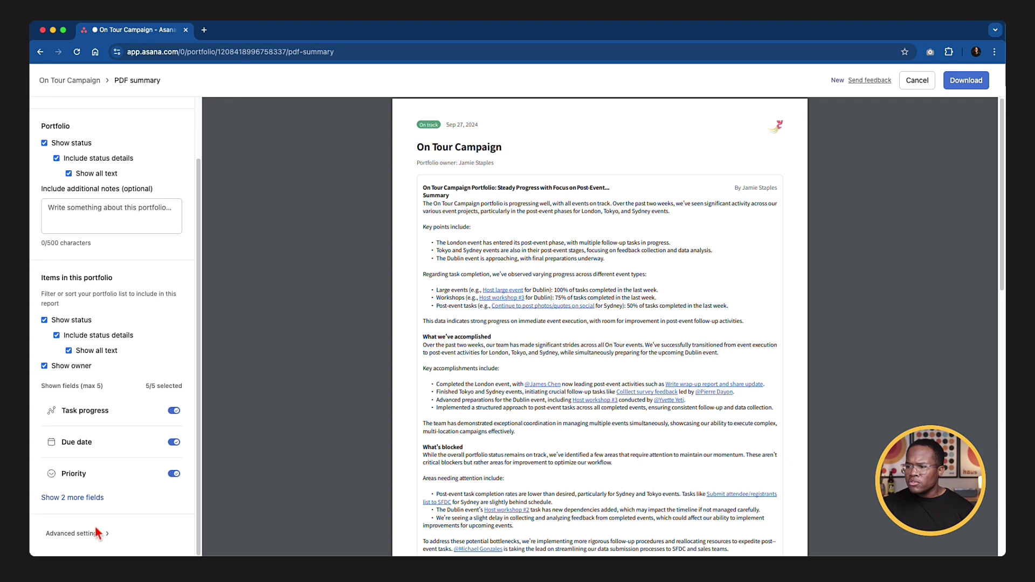
scroll(96, 545, down, 4)
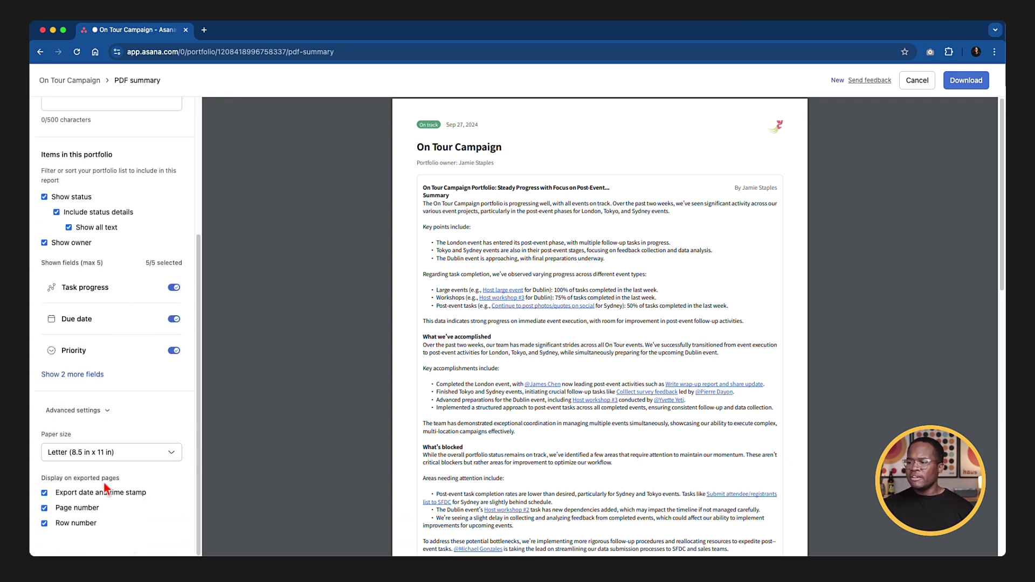
scroll(538, 202, down, 10)
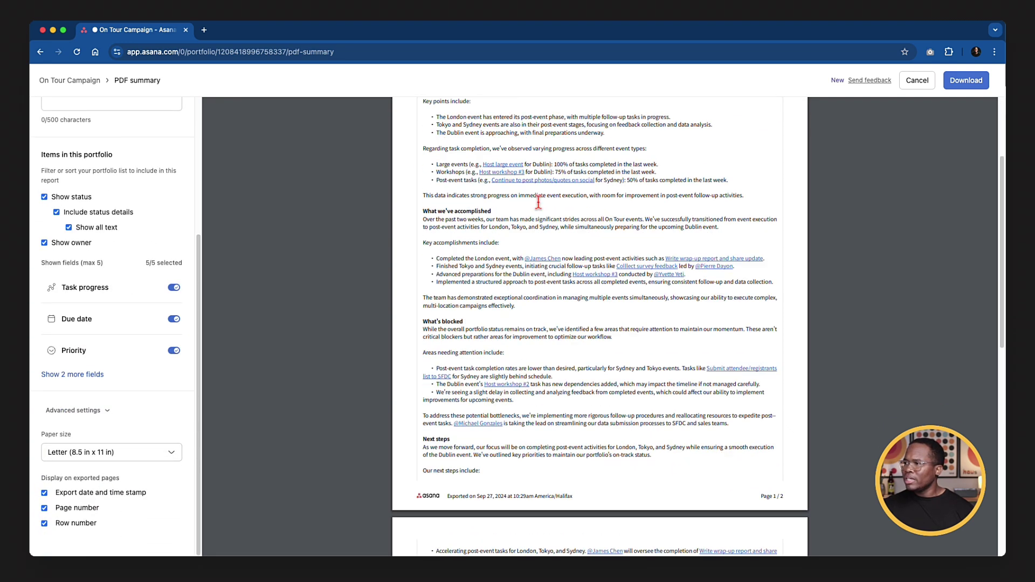
scroll(538, 202, down, 5)
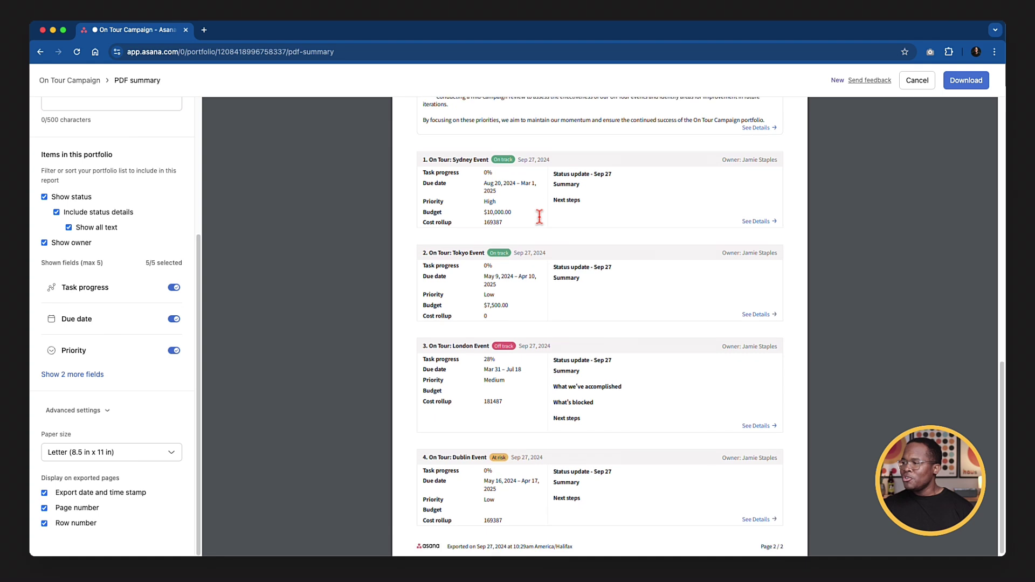
click(974, 83)
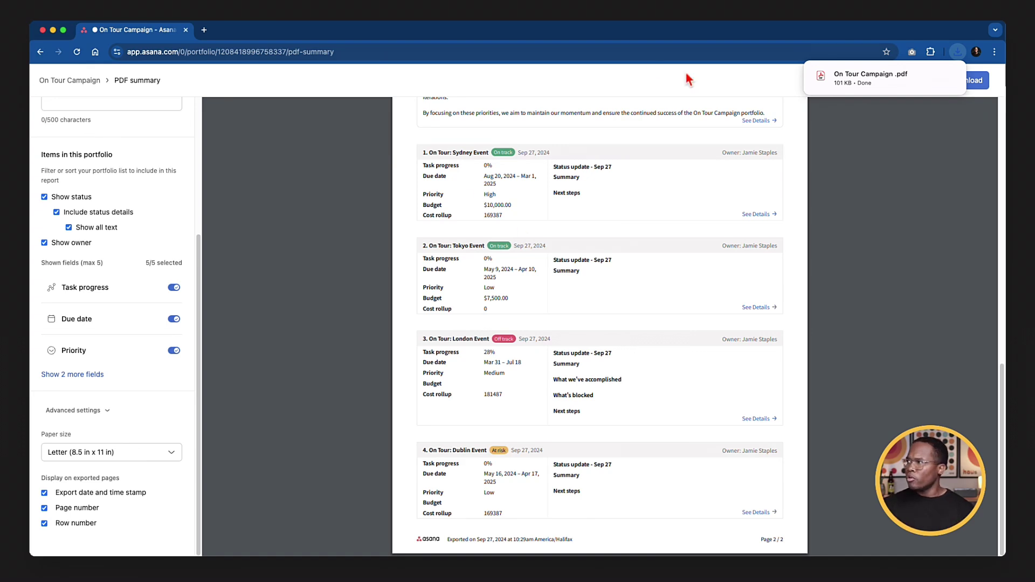
Step: Go back to the On Tour Campaign Messages tab showing the On track status update
click(40, 52)
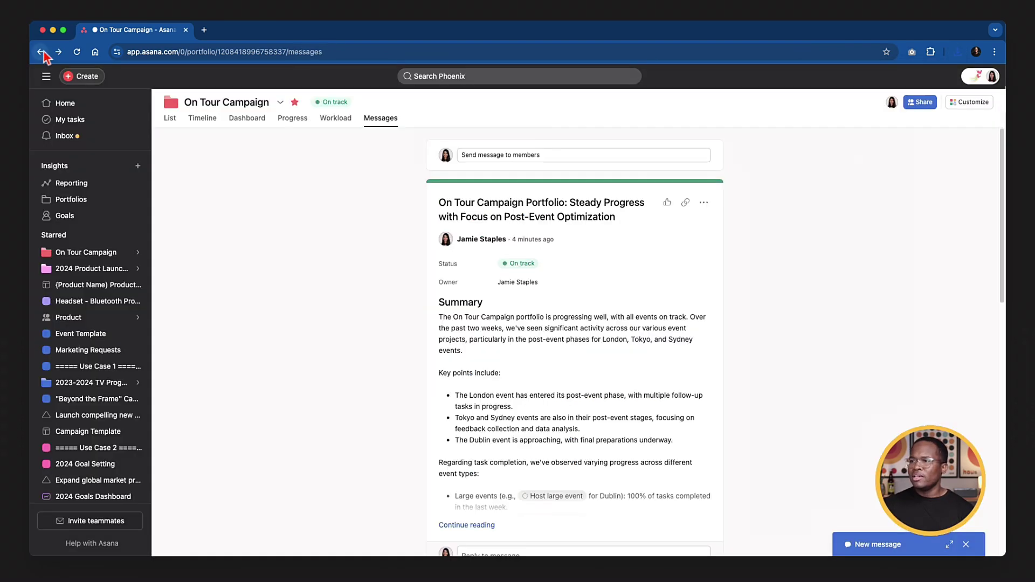